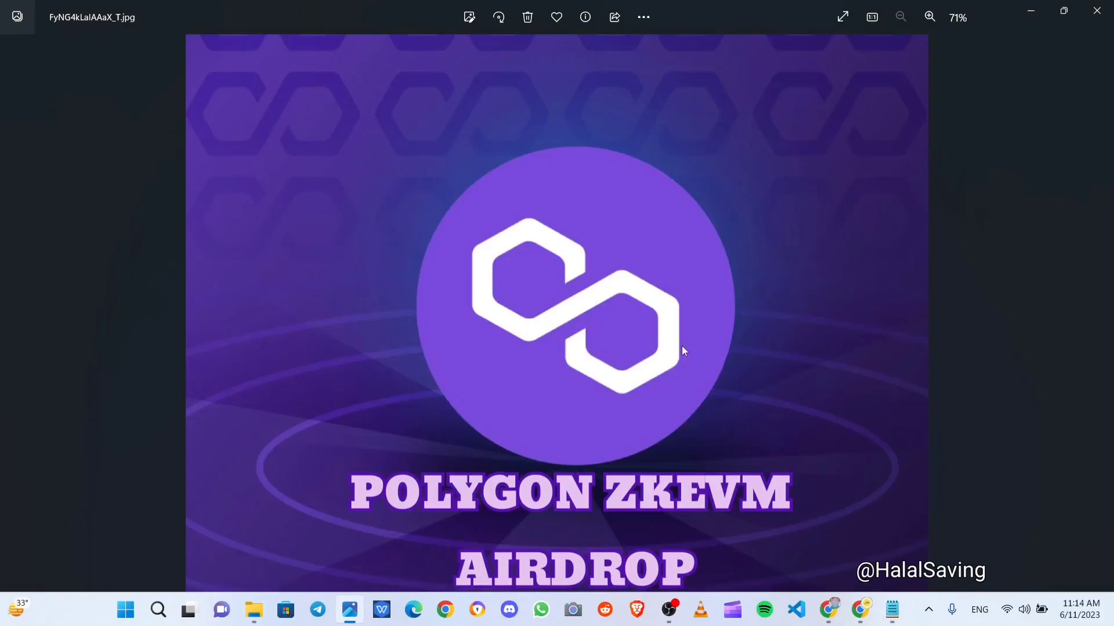
Look through the Polygon zkEVM airdrop images up to the tweet about a massive airdrop, and switch to Chrome.
key("Right")
key("Right")
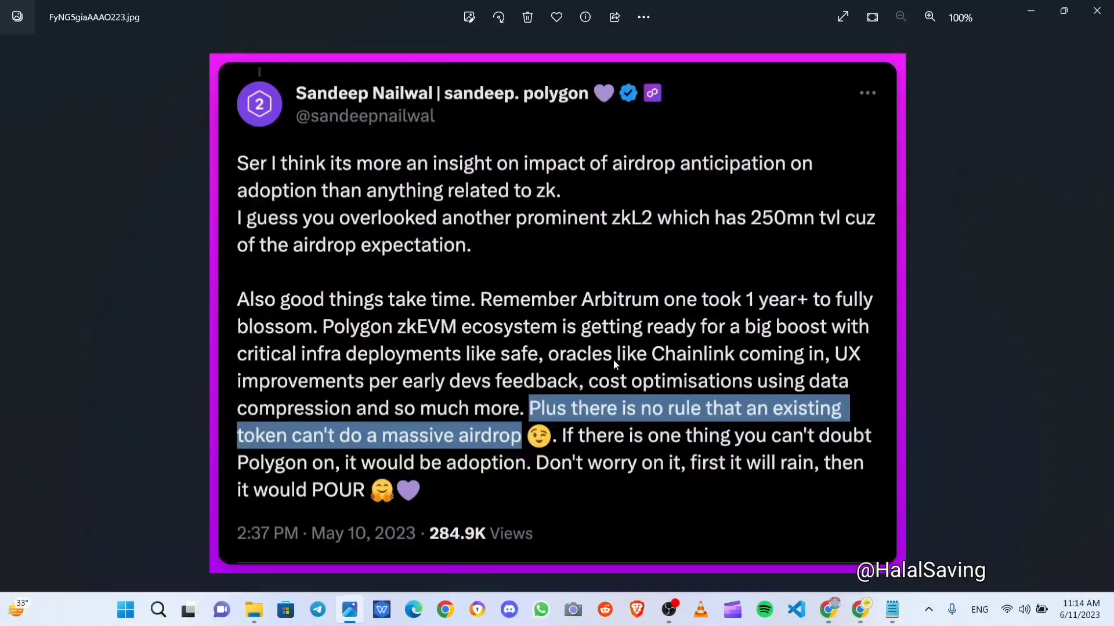
left_click(828, 609)
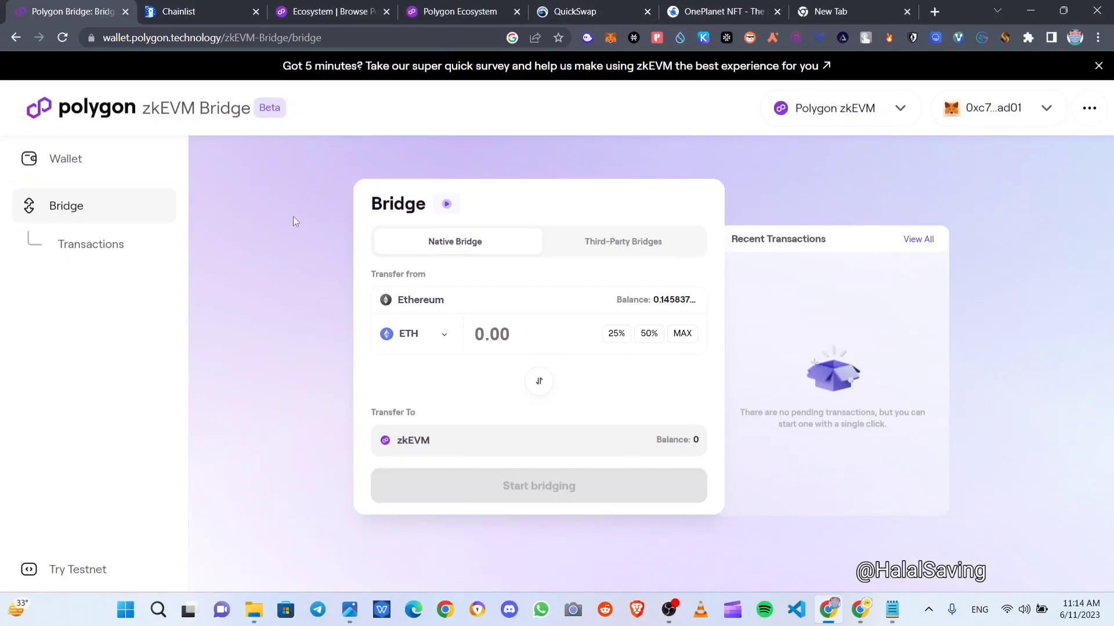
Bring up the Chainlist zkEVM listing, switch the MetaMask wallet to Ethereum Mainnet and check its ETH balance.
left_click(232, 12)
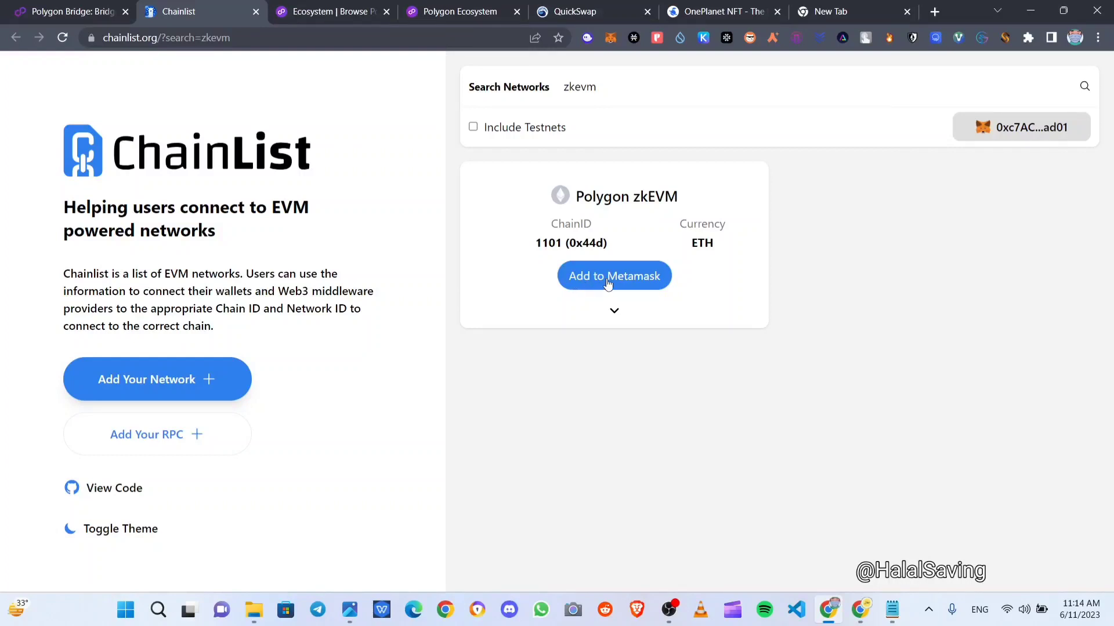
left_click(608, 39)
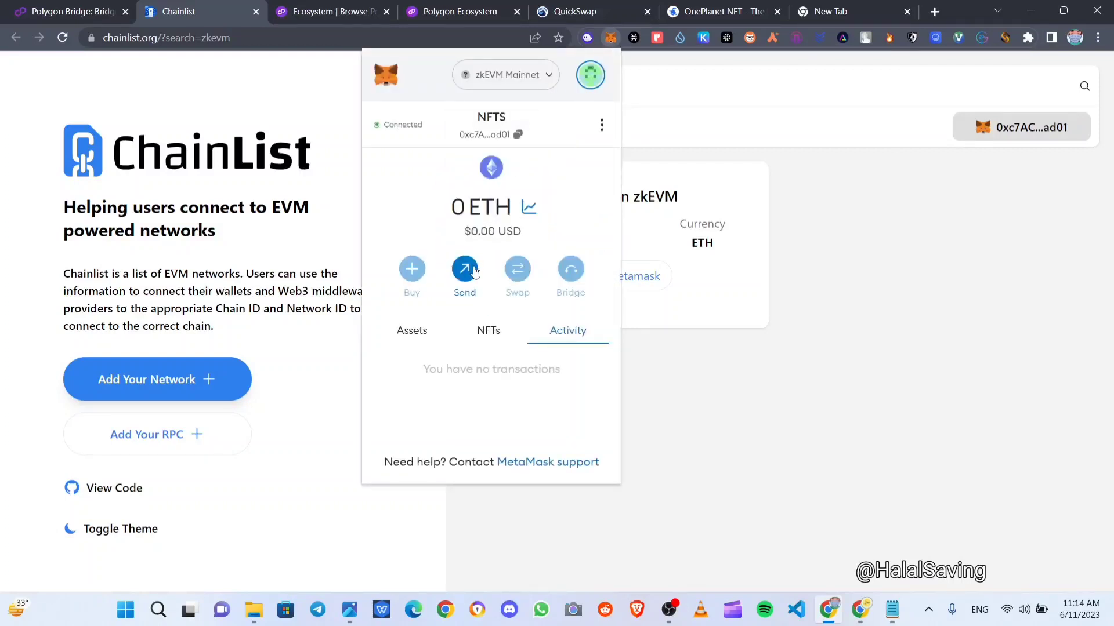
left_click(508, 76)
key("Escape")
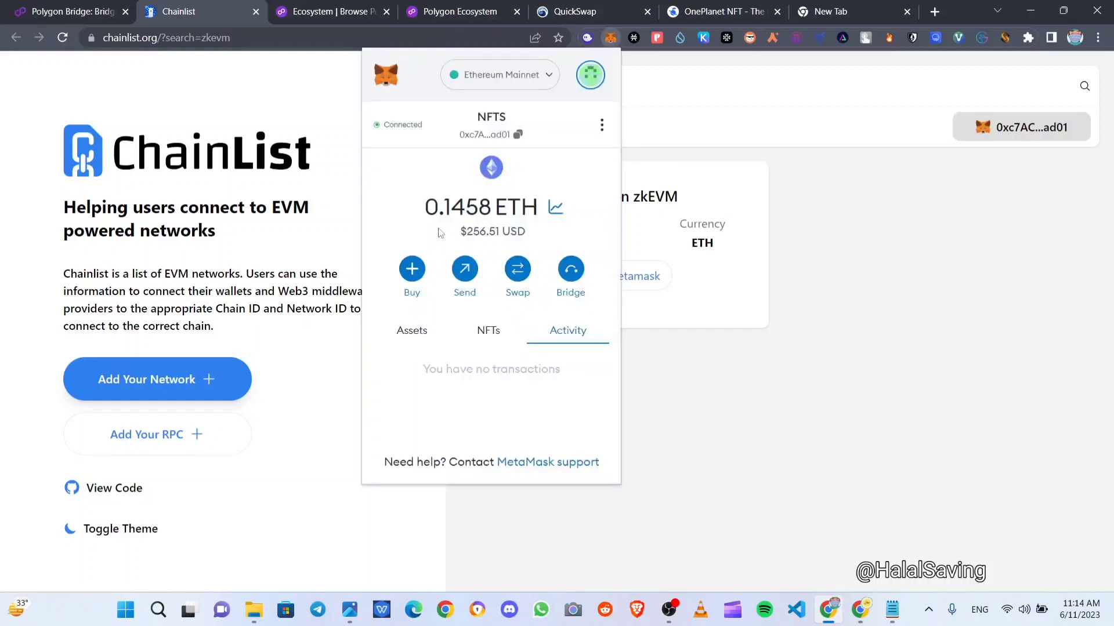
left_click_drag(430, 207, 524, 203)
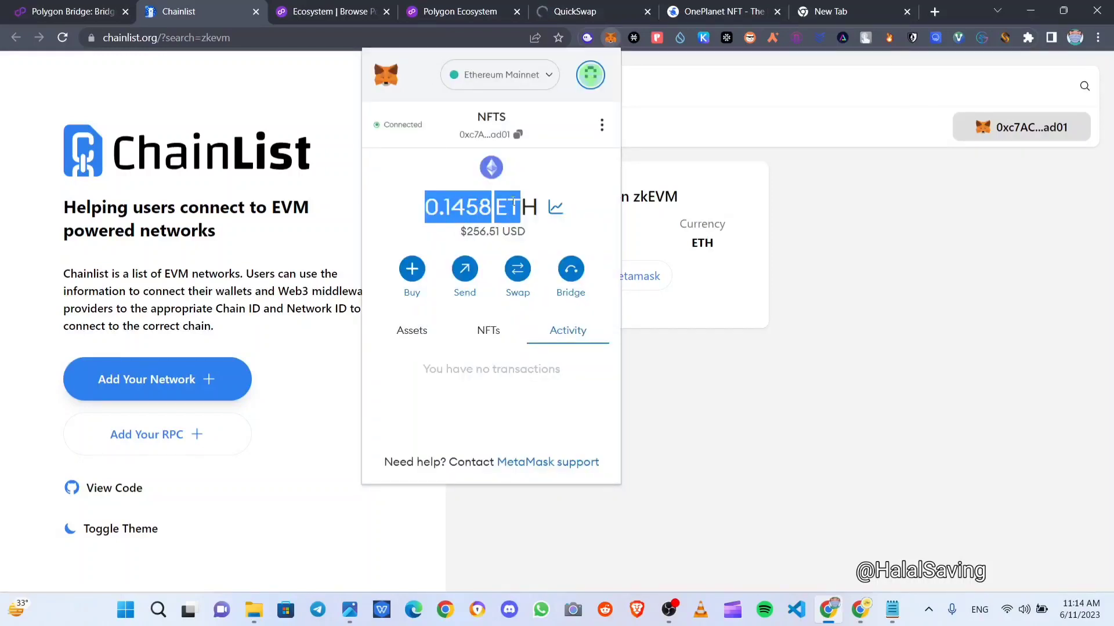
left_click(495, 202)
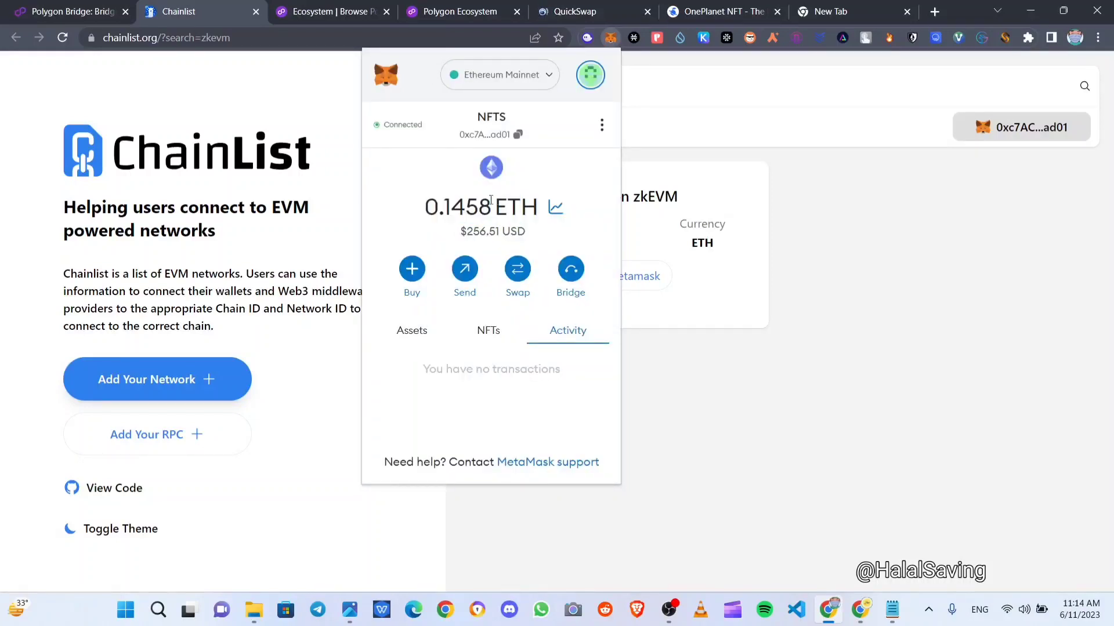
left_click(721, 160)
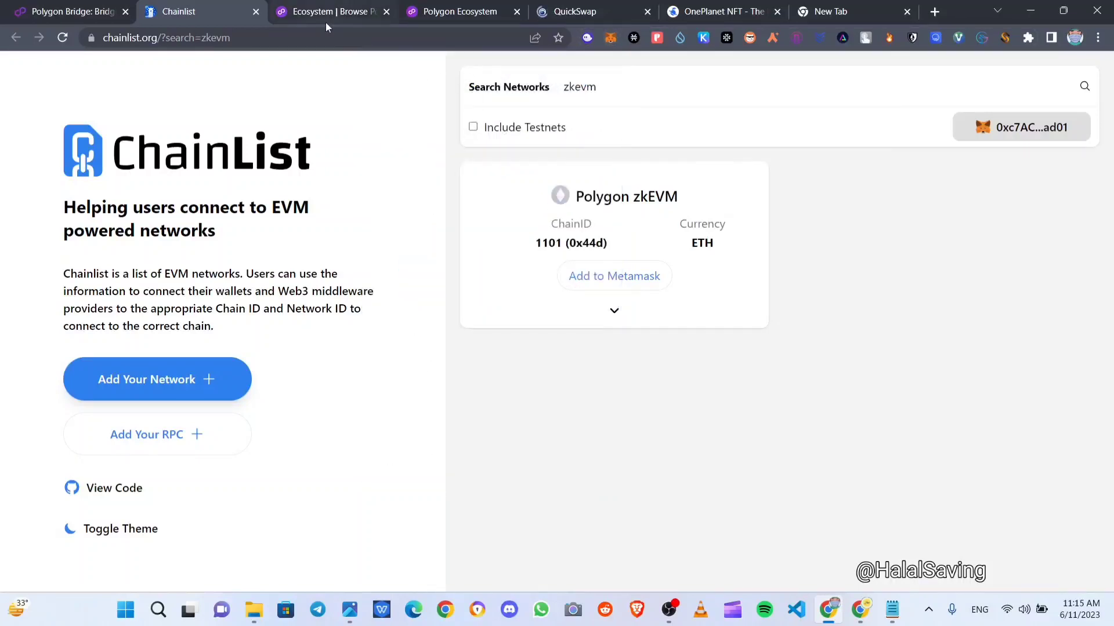
Bridge 0.140 ETH from Ethereum to zkEVM on the Polygon bridge, approve it in MetaMask and check the wallet activity.
mouse_move(326, 23)
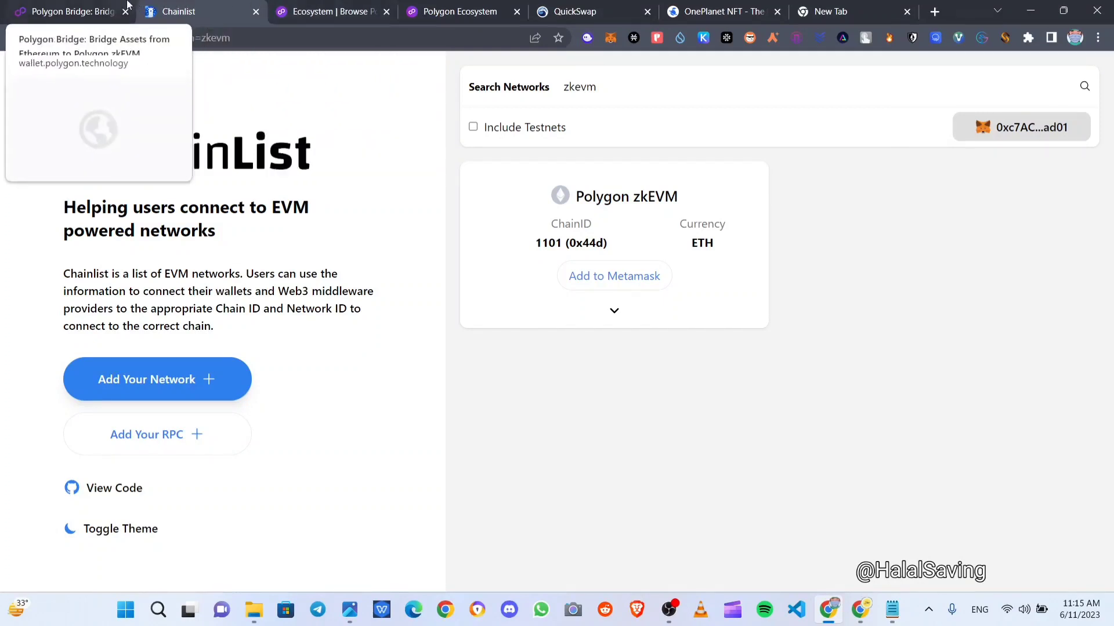
left_click(112, 9)
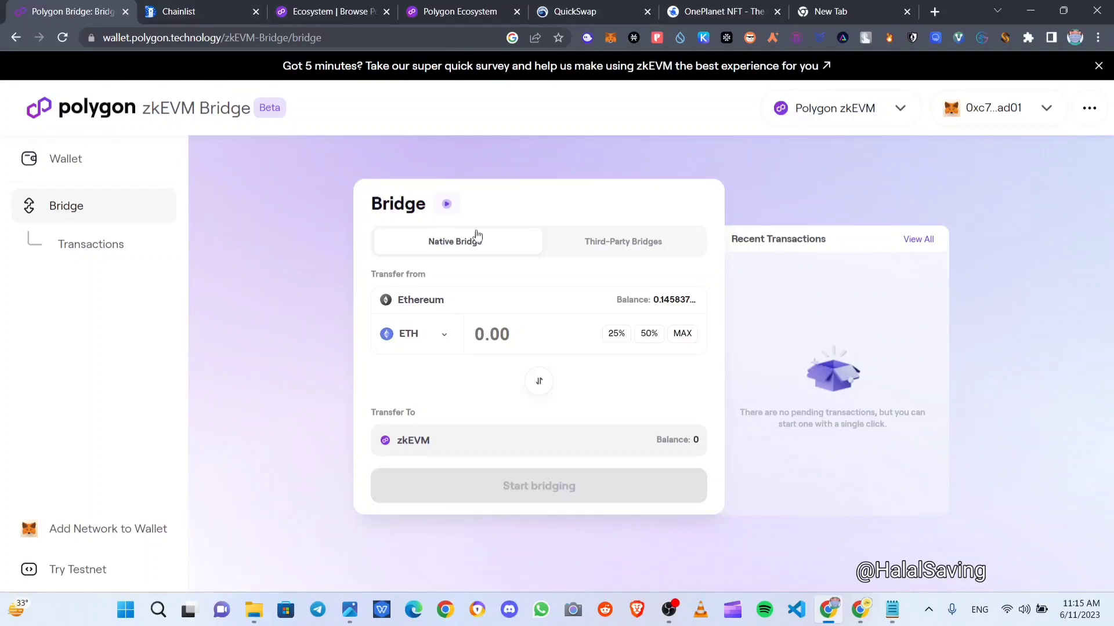
left_click(556, 334)
type("0.140")
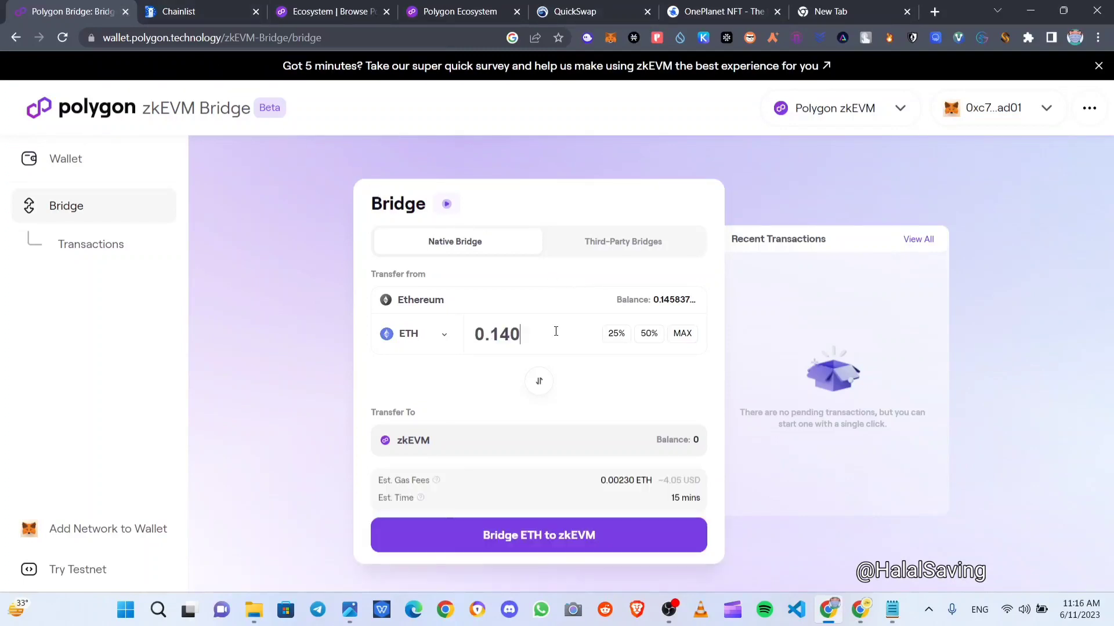
left_click(545, 537)
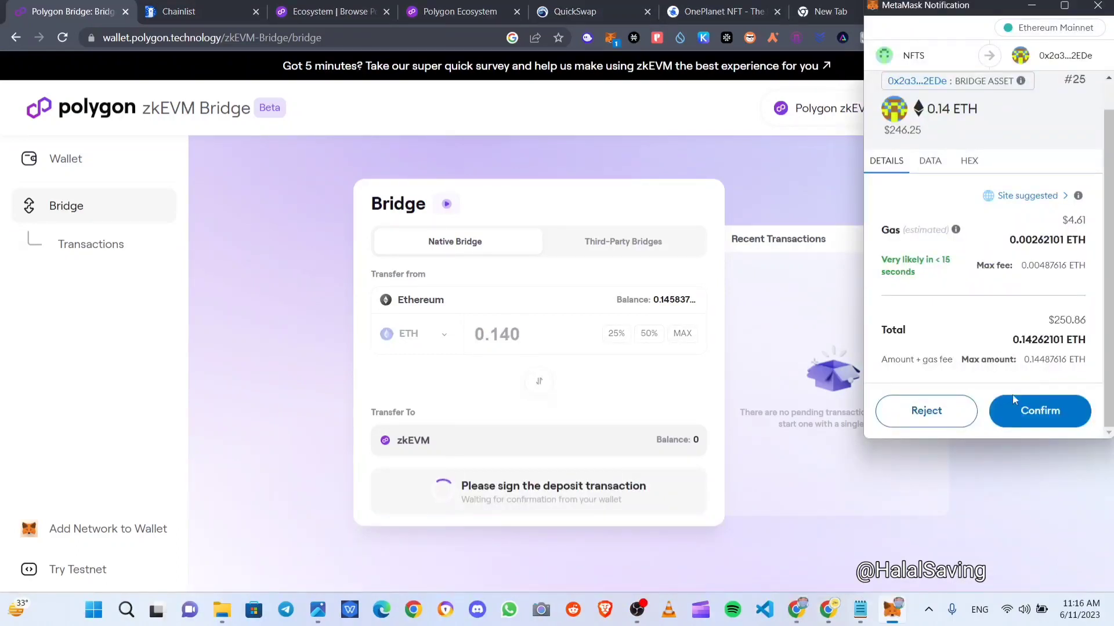
left_click(1020, 411)
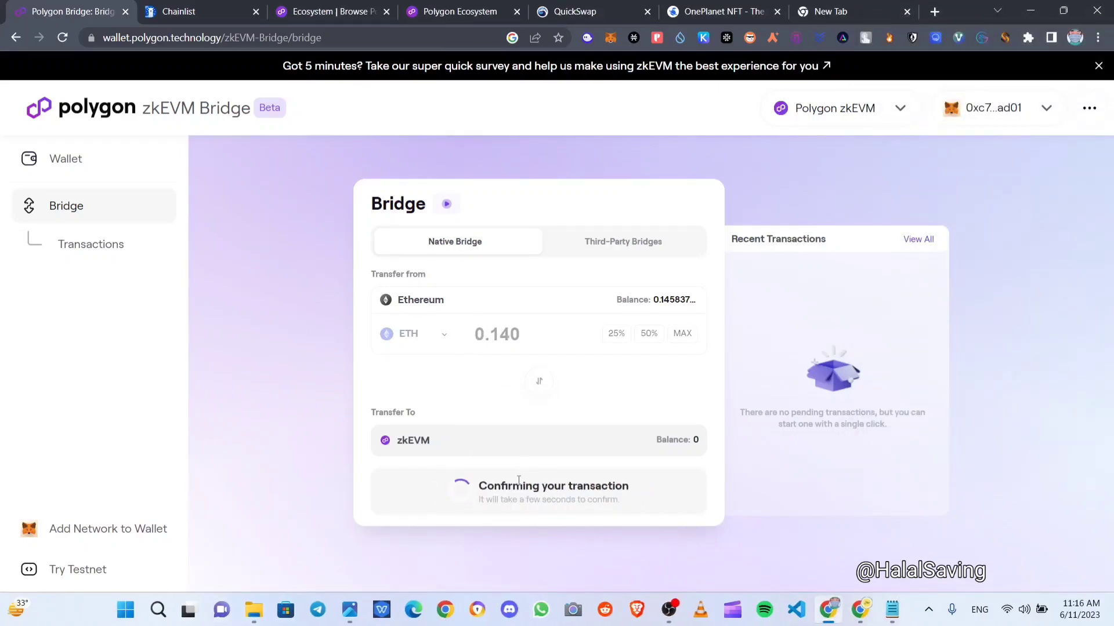
left_click(611, 38)
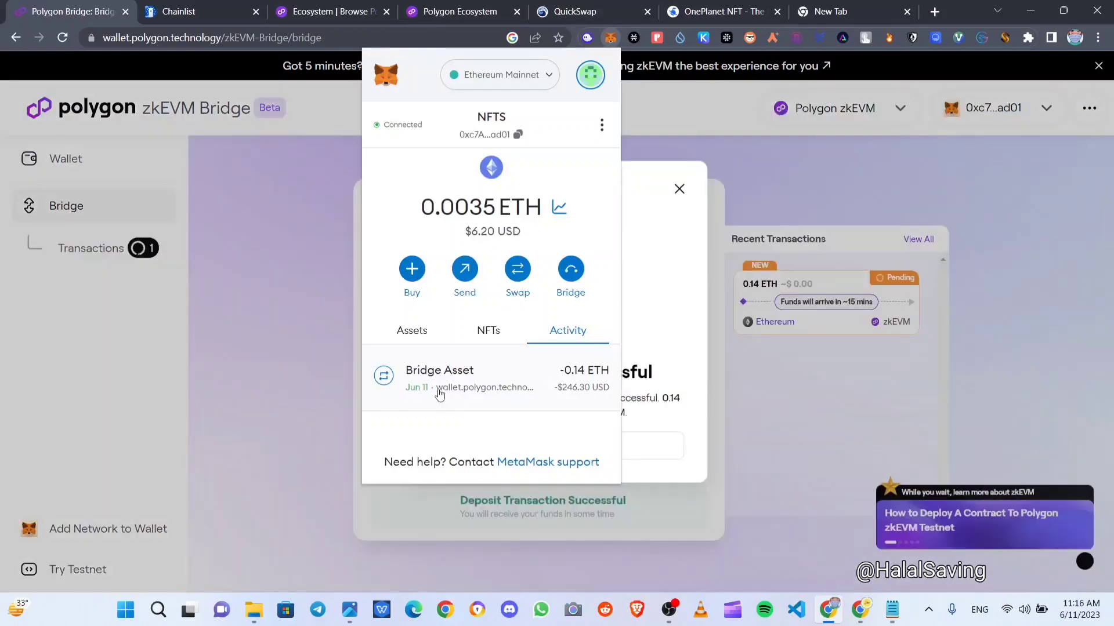
left_click(696, 113)
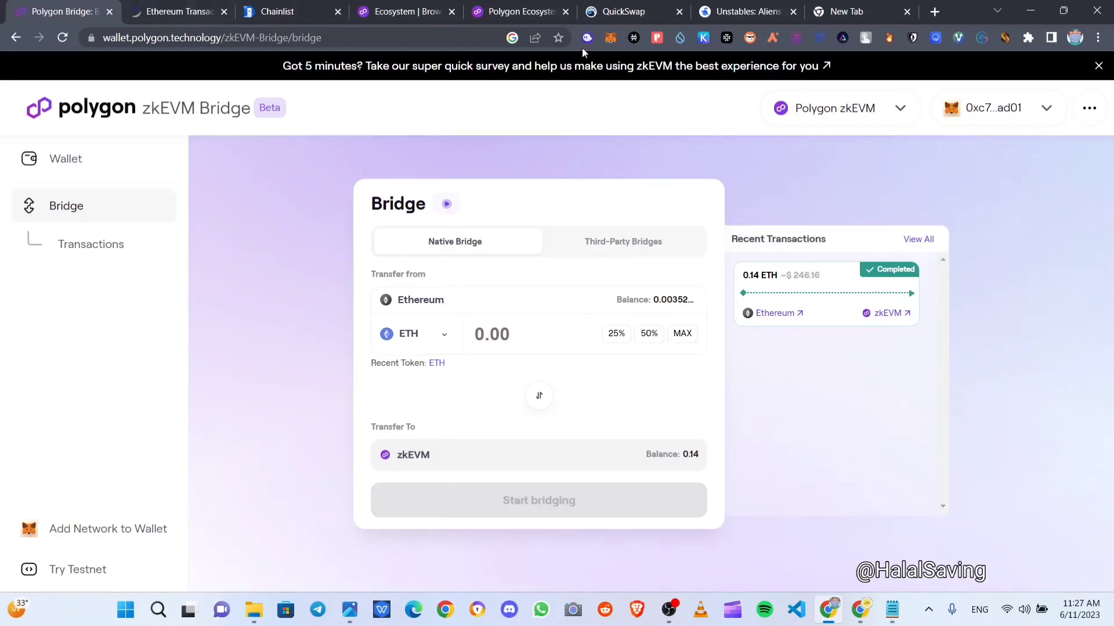
Go to the Polygon zkEVM ecosystem dApps directory, filter it by the Bridge category and look through the listed projects.
left_click(389, 14)
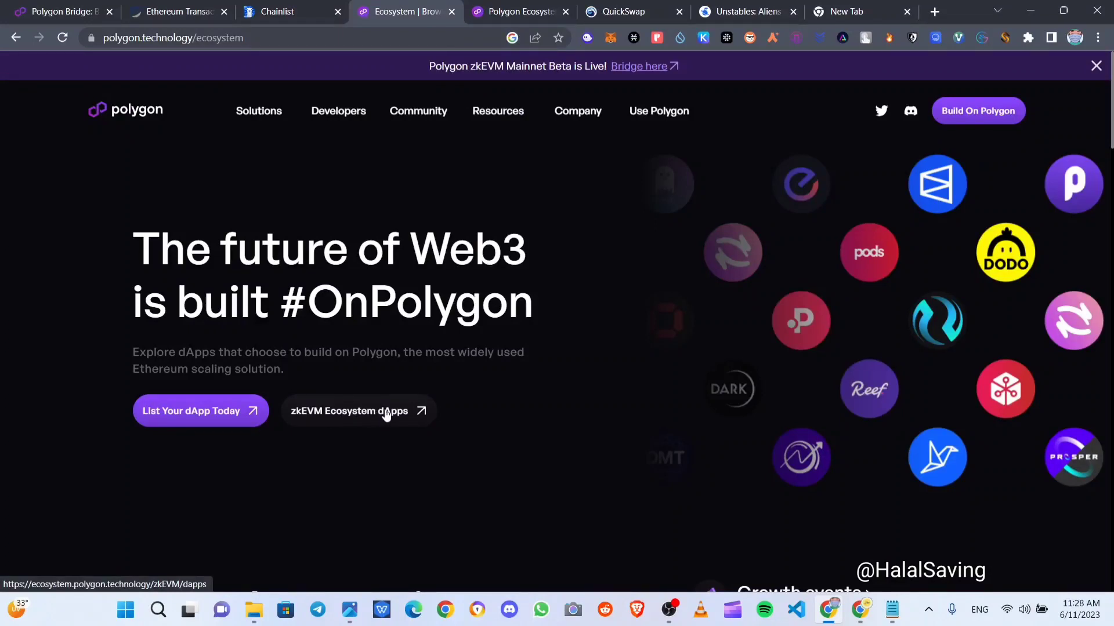
left_click(512, 11)
scroll(303, 321, "down", 7)
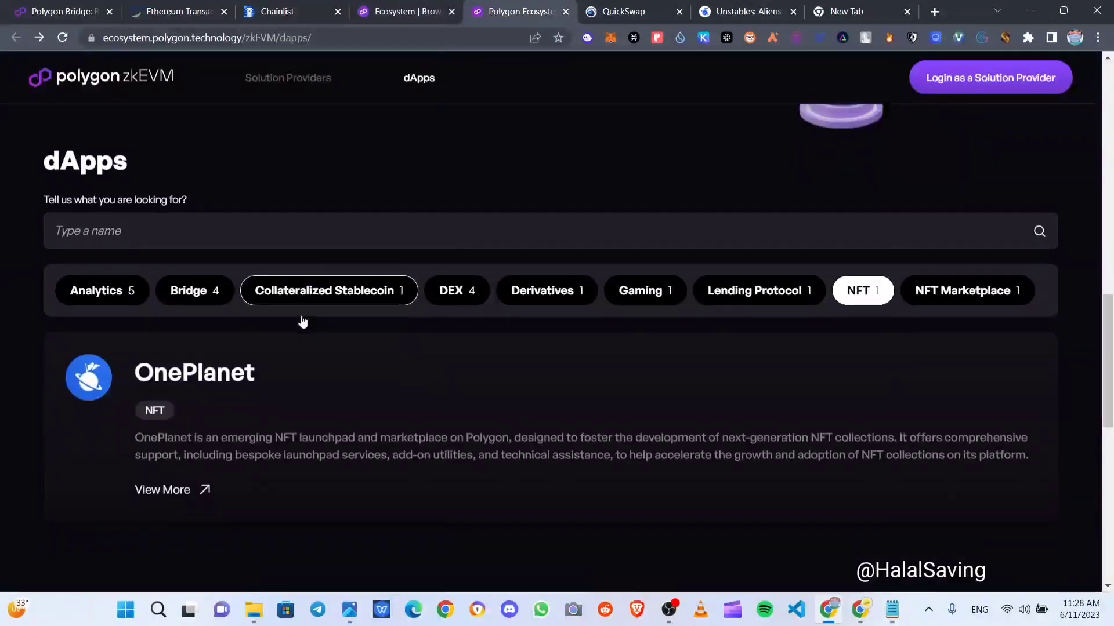
scroll(304, 329, "up", 6)
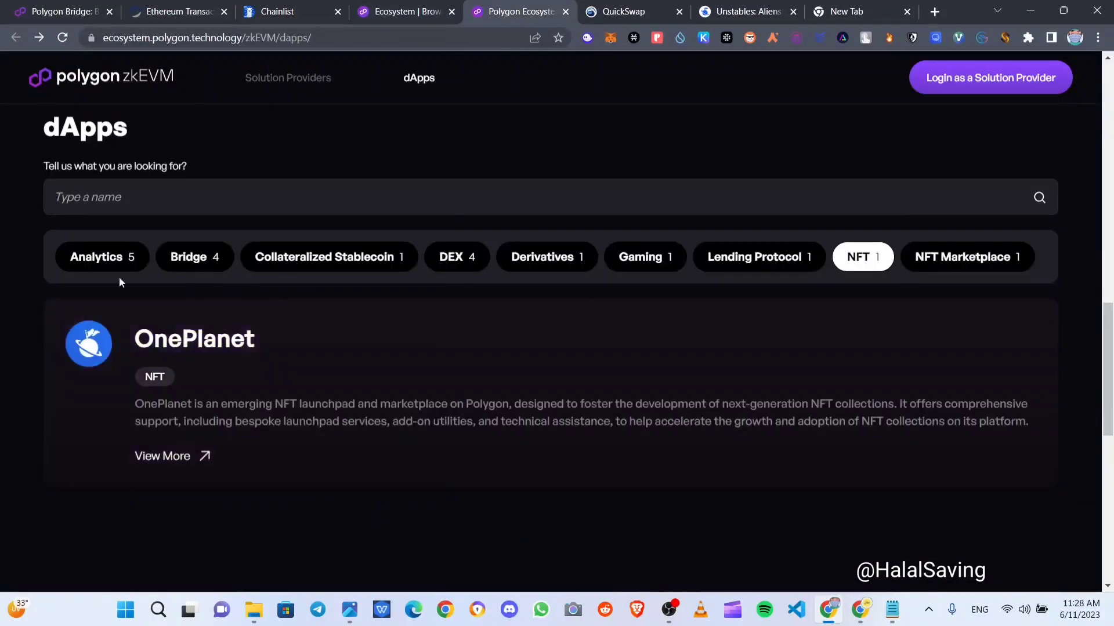
left_click(193, 256)
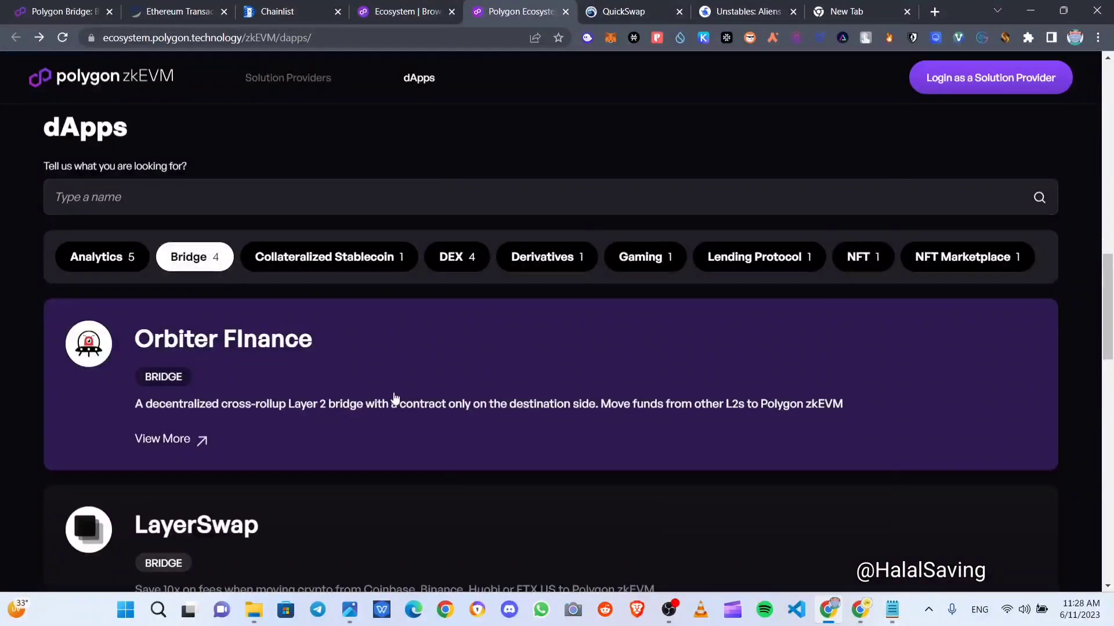
scroll(393, 398, "down", 5)
scroll(393, 398, "up", 6)
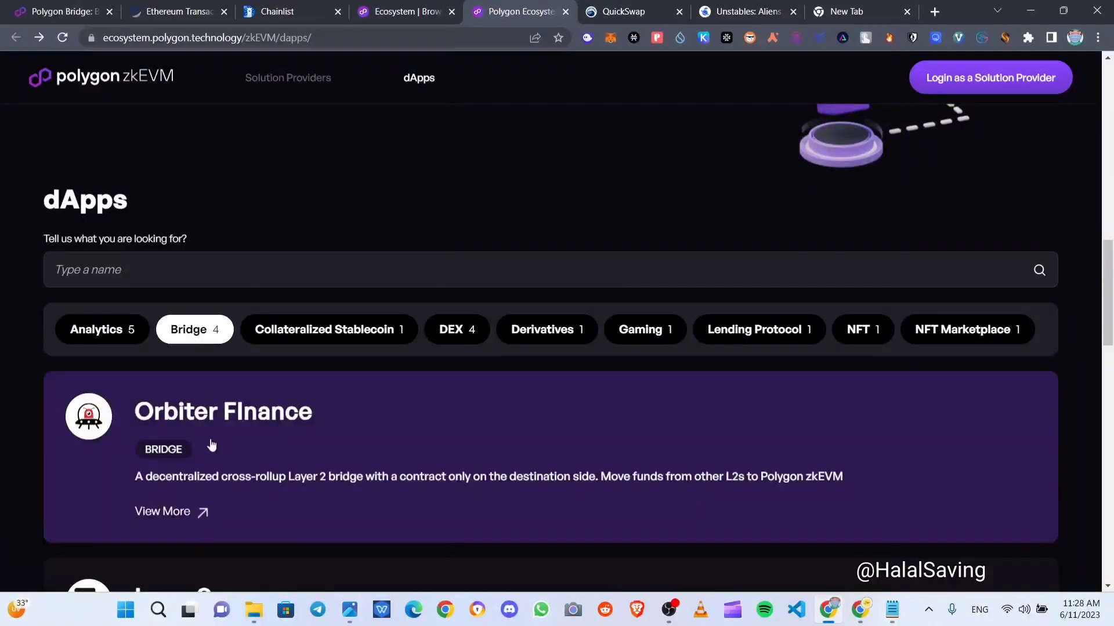
Filter the zkEVM dApps directory by the DEX category and look through the listed exchanges.
left_click(447, 338)
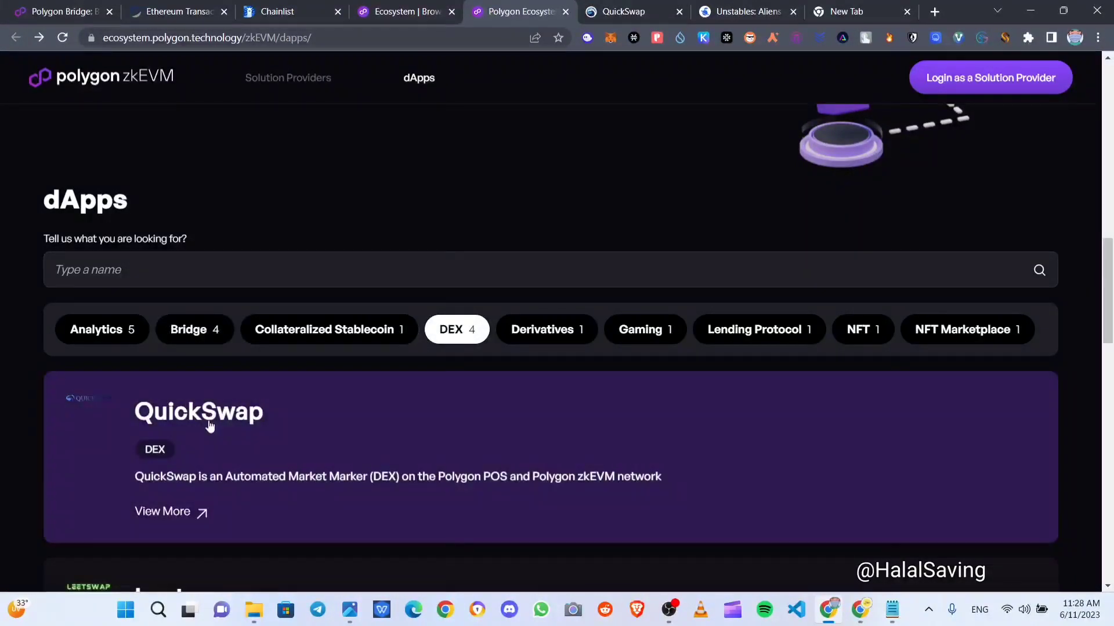
scroll(197, 406, "down", 4)
scroll(192, 406, "down", 3)
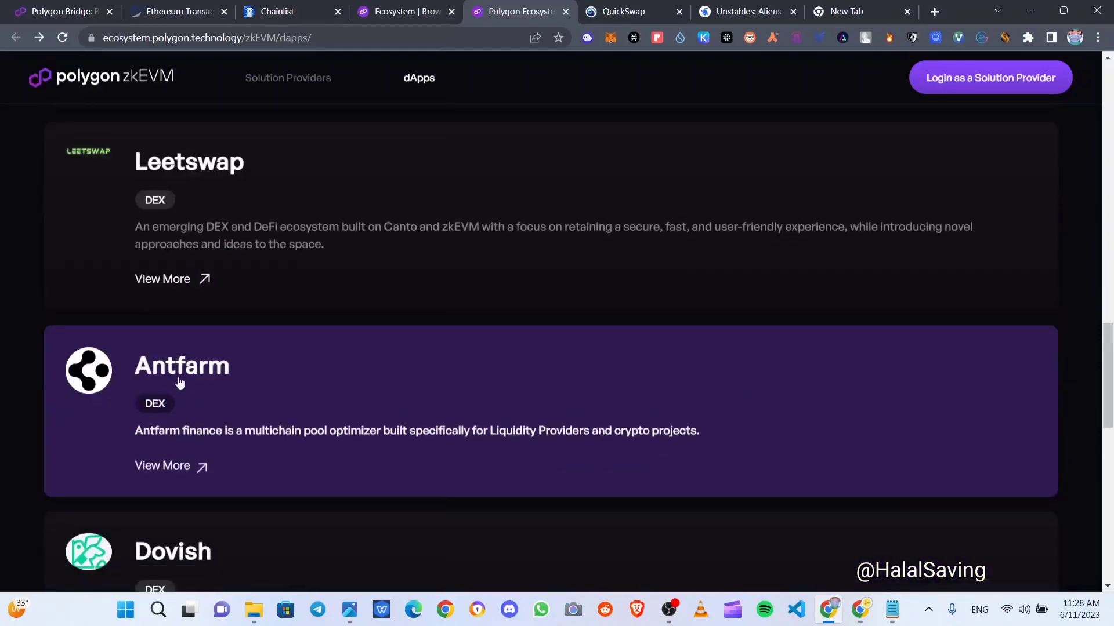
scroll(273, 296, "up", 4)
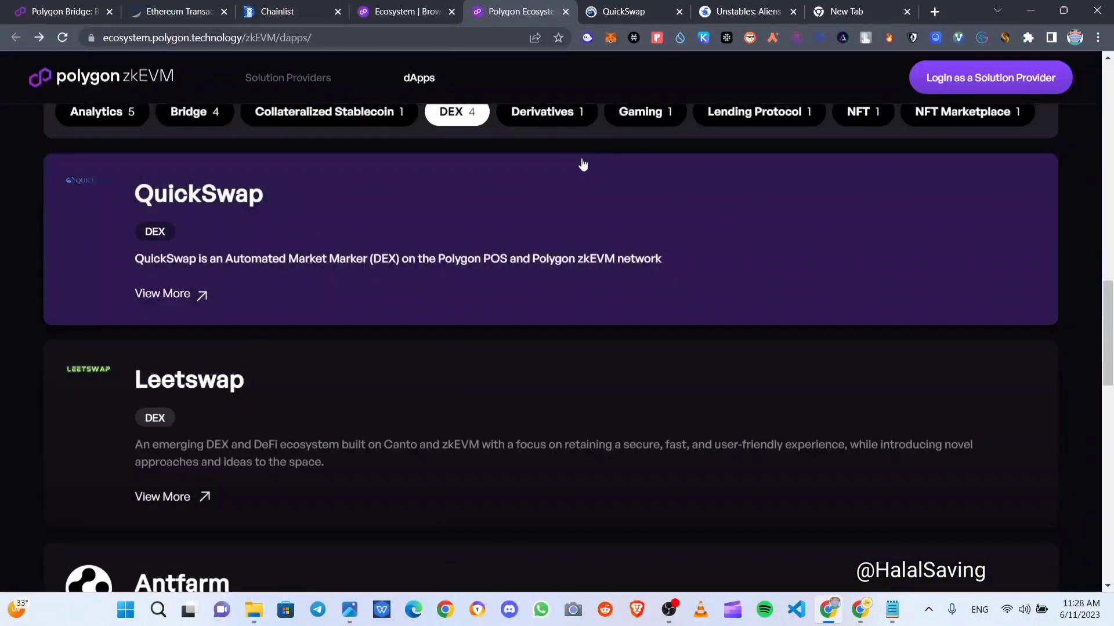
scroll(659, 226, "up", 3)
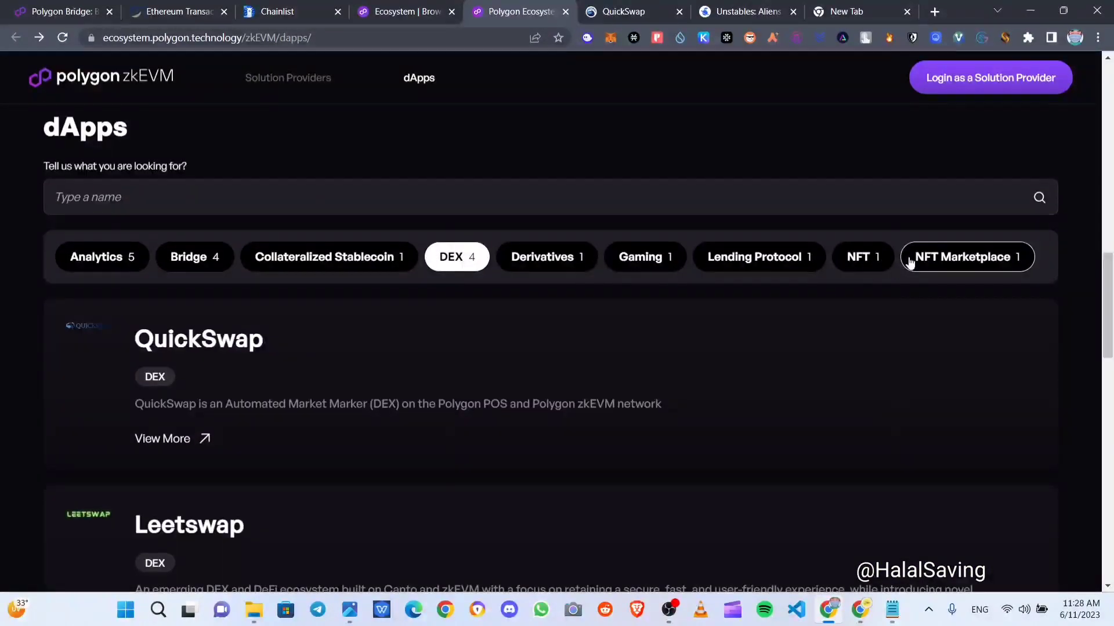
Switch QuickSwap to the Polygon zkEVM network and approve the network change in MetaMask.
left_click(621, 13)
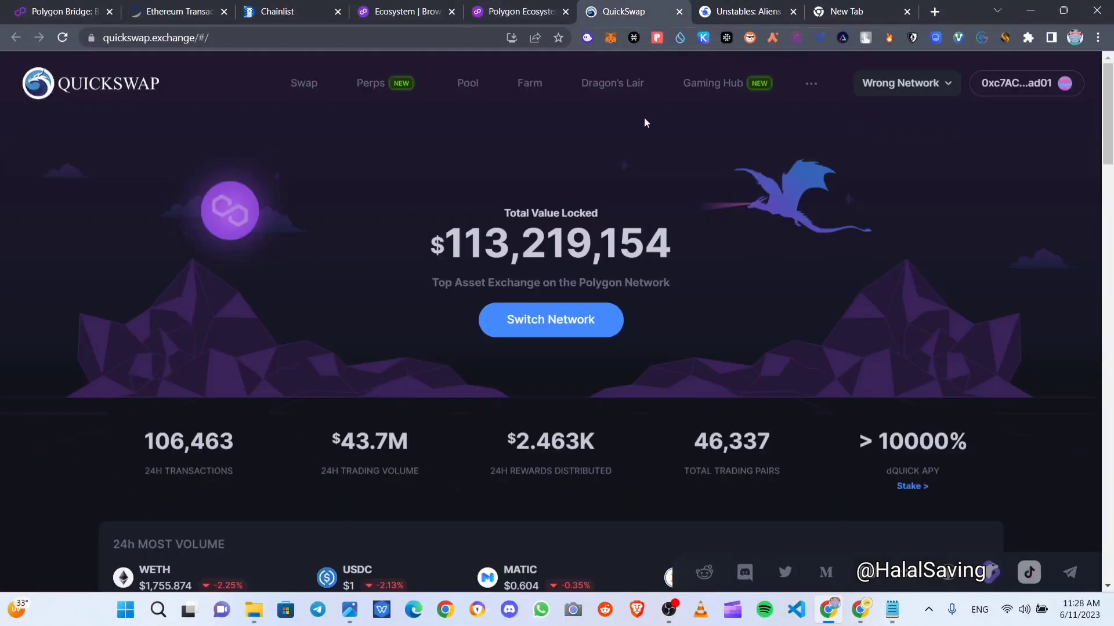
left_click(560, 332)
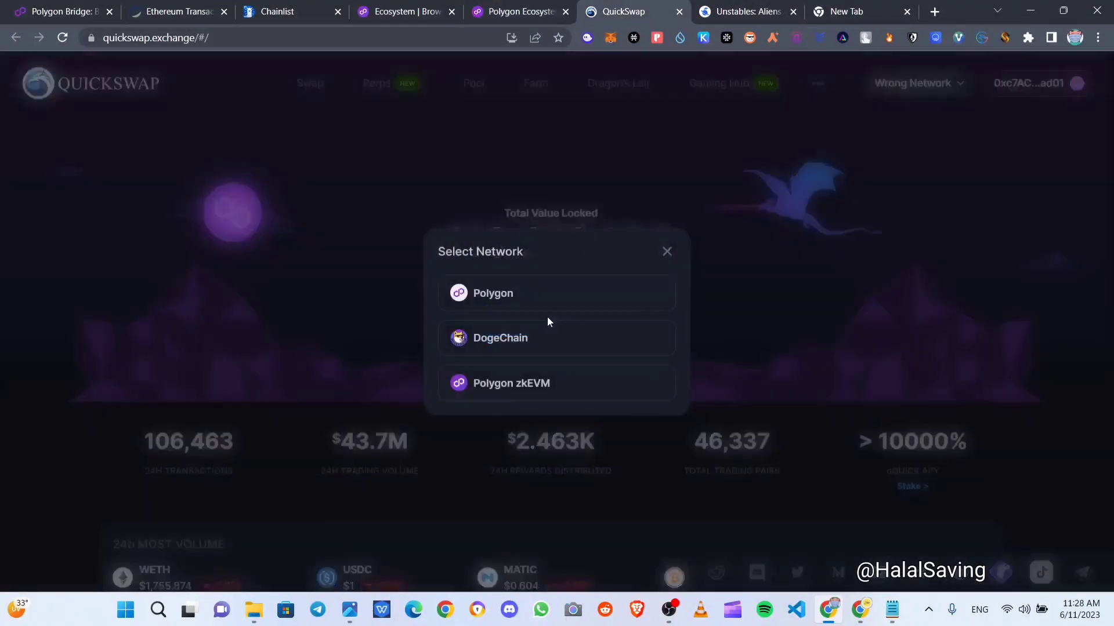
left_click(525, 385)
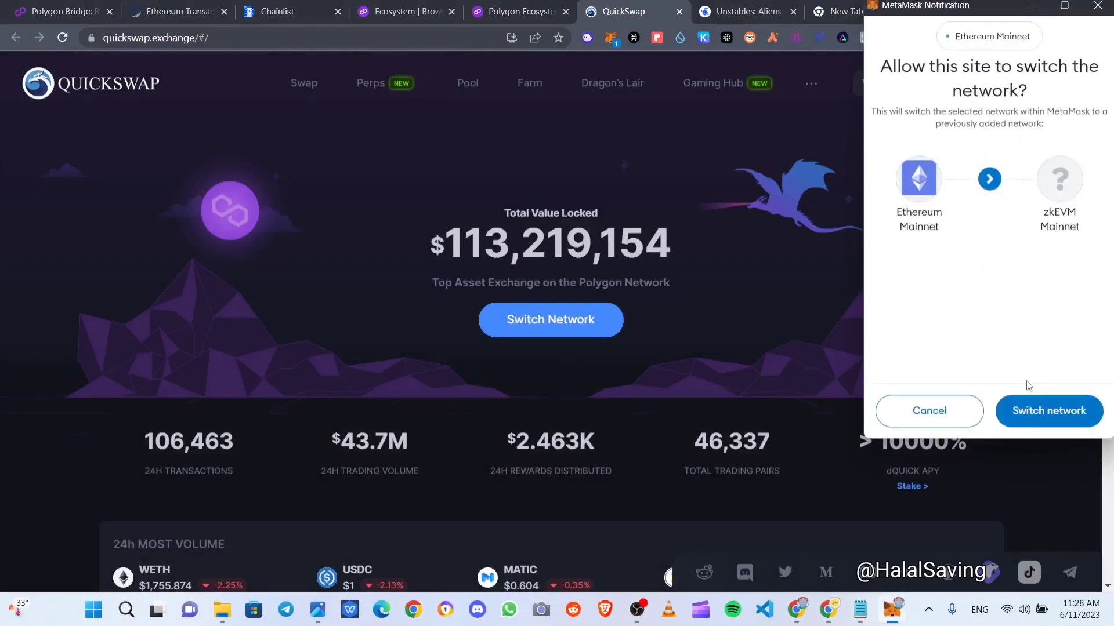
left_click(1048, 407)
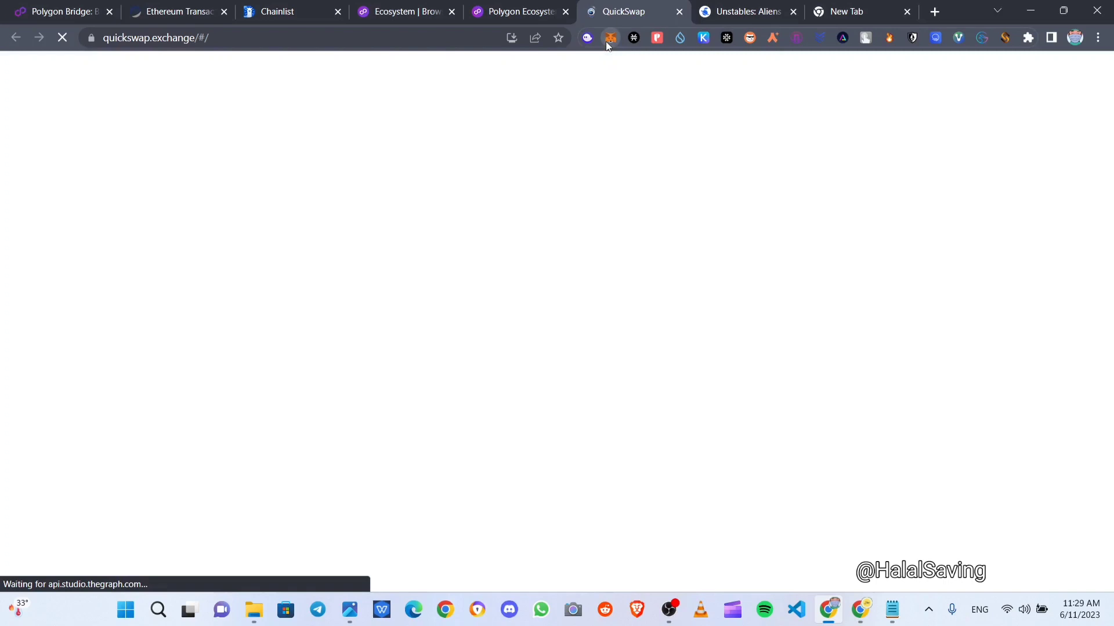
Check the MetaMask wallet's ETH balance on zkEVM Mainnet.
left_click(609, 39)
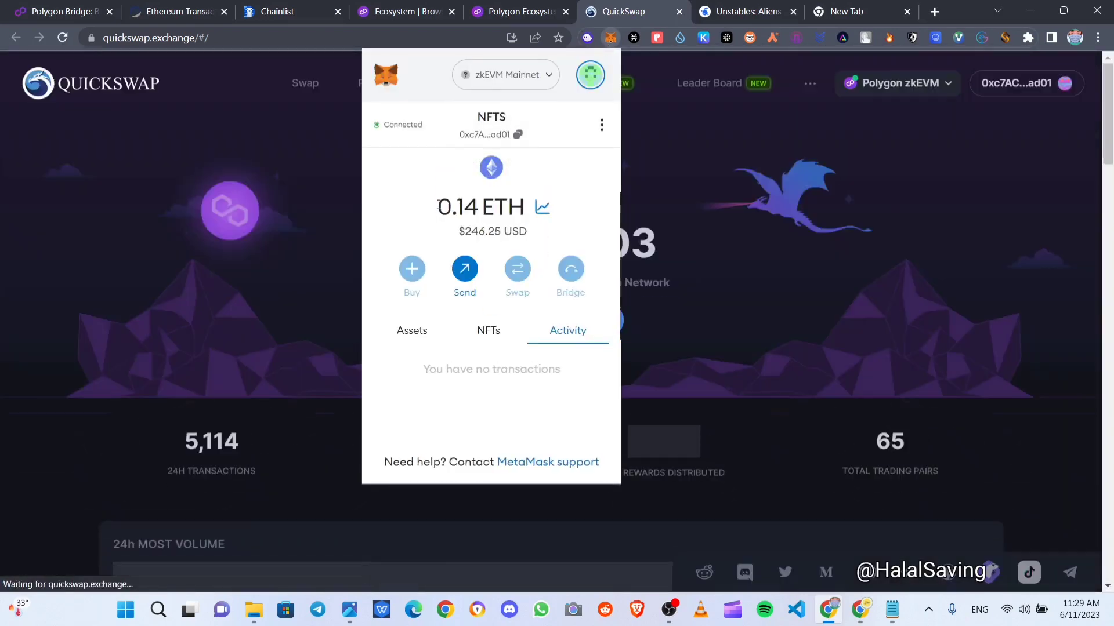
left_click_drag(439, 215, 516, 205)
left_click(481, 212)
left_click(649, 190)
Swap 0.01 ETH for MATIC on QuickSwap with Market (V3), confirm the transaction in MetaMask and dismiss the swap dialog.
scroll(659, 186, "down", 1)
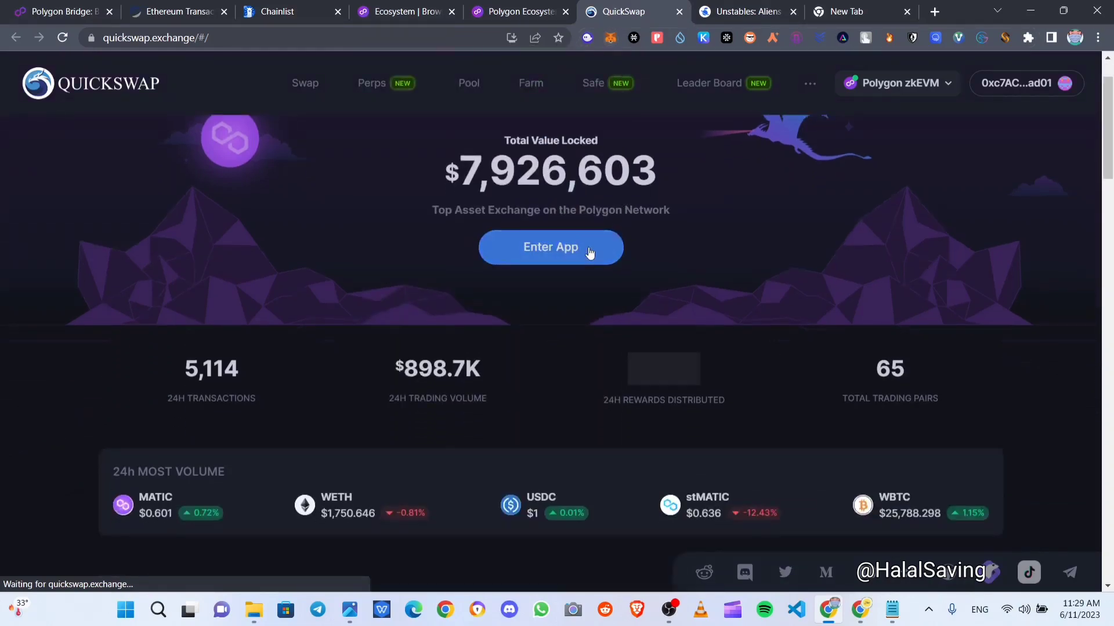
left_click(304, 85)
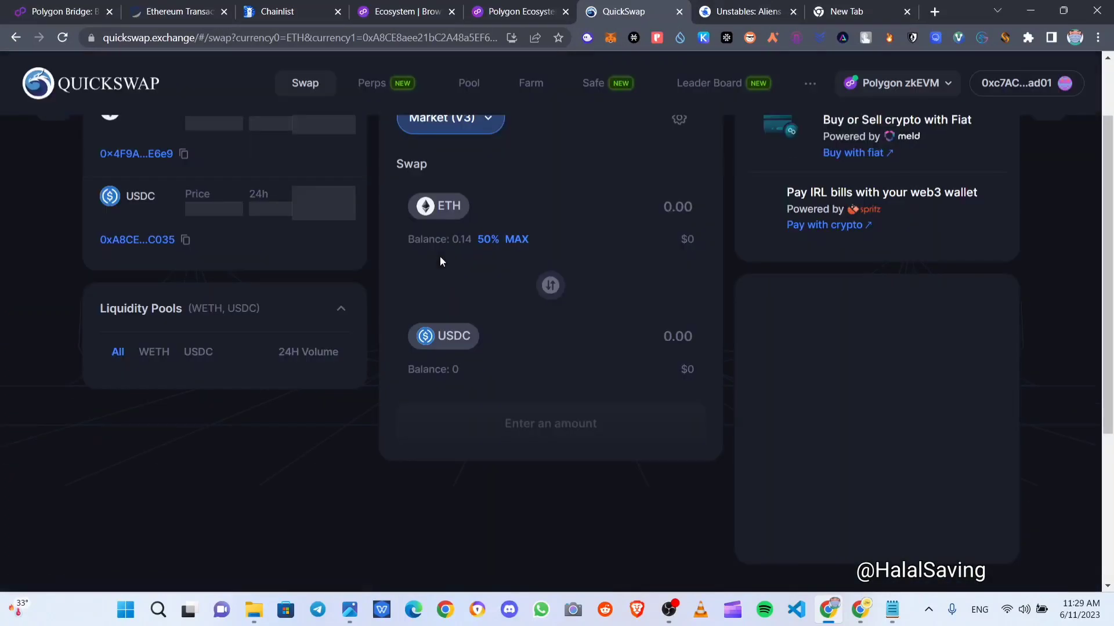
scroll(441, 257, "up", 2)
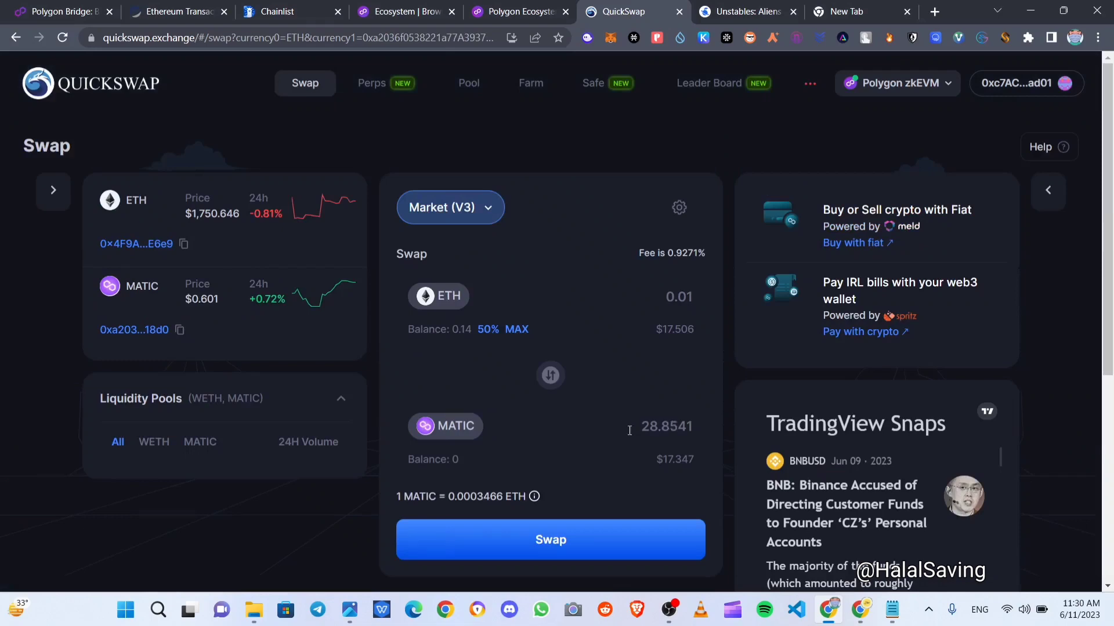
left_click(529, 551)
left_click(540, 494)
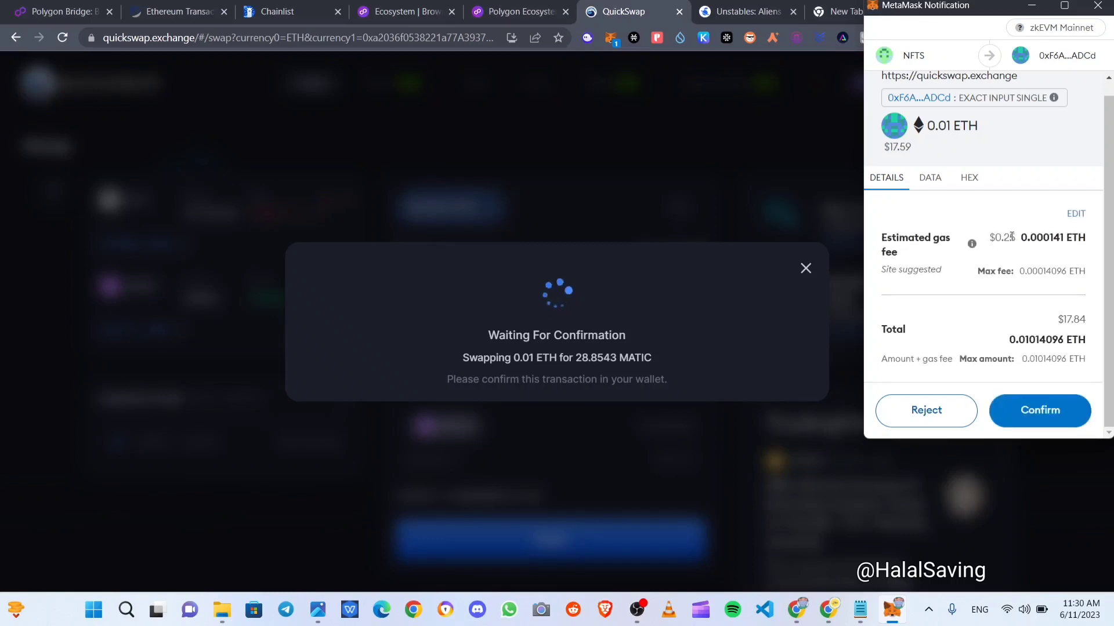
left_click(1010, 406)
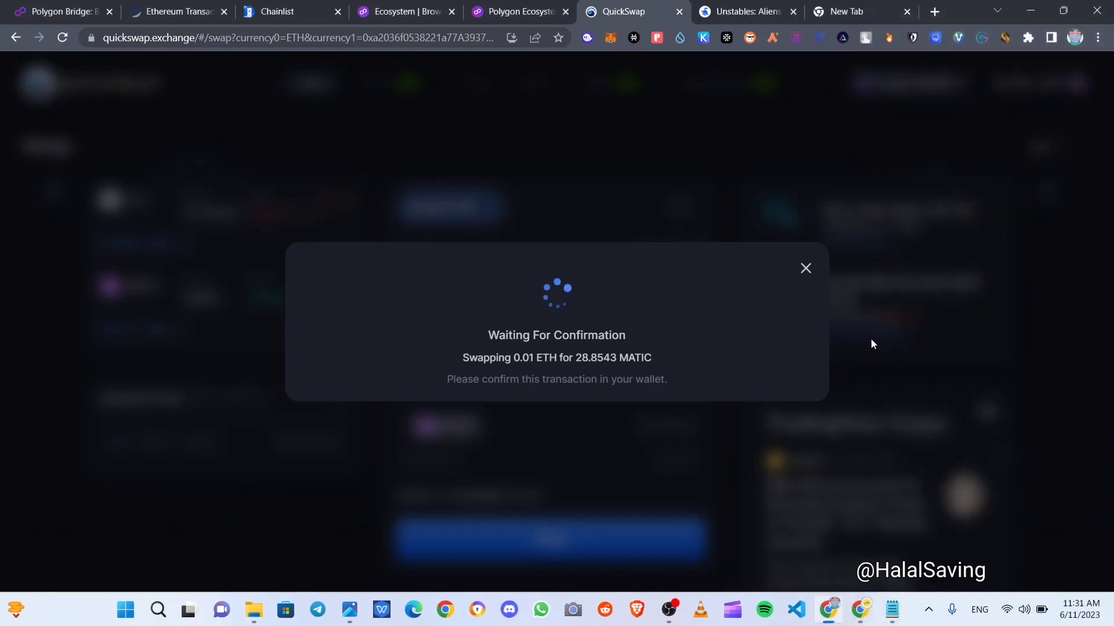
left_click(576, 403)
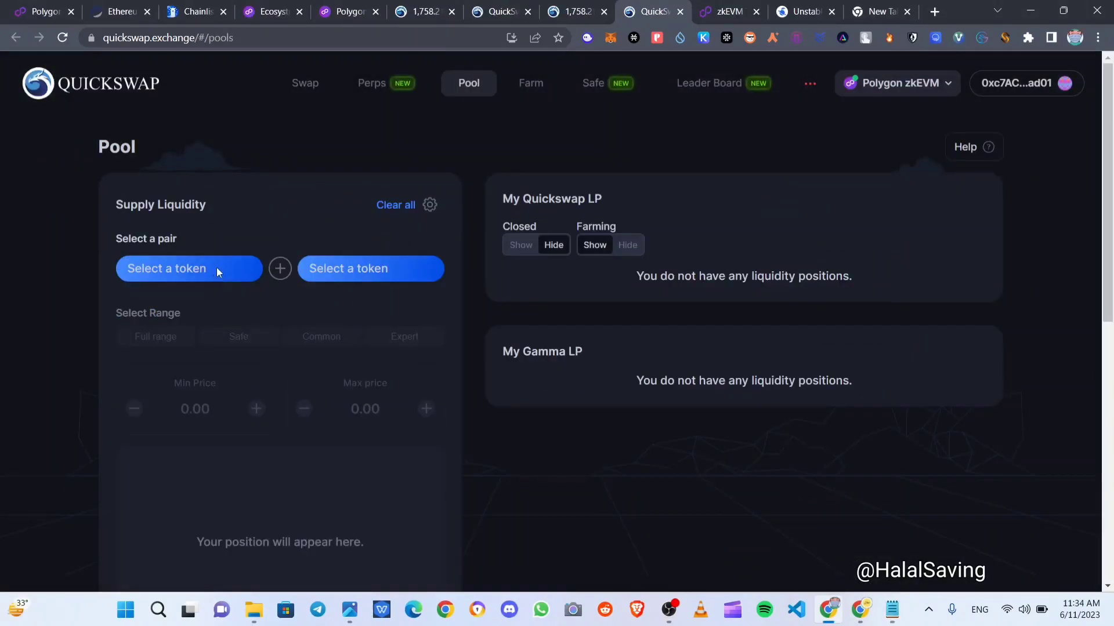
Choose ETH and MATIC as the token pair for supplying liquidity in the QuickSwap pool.
left_click(217, 269)
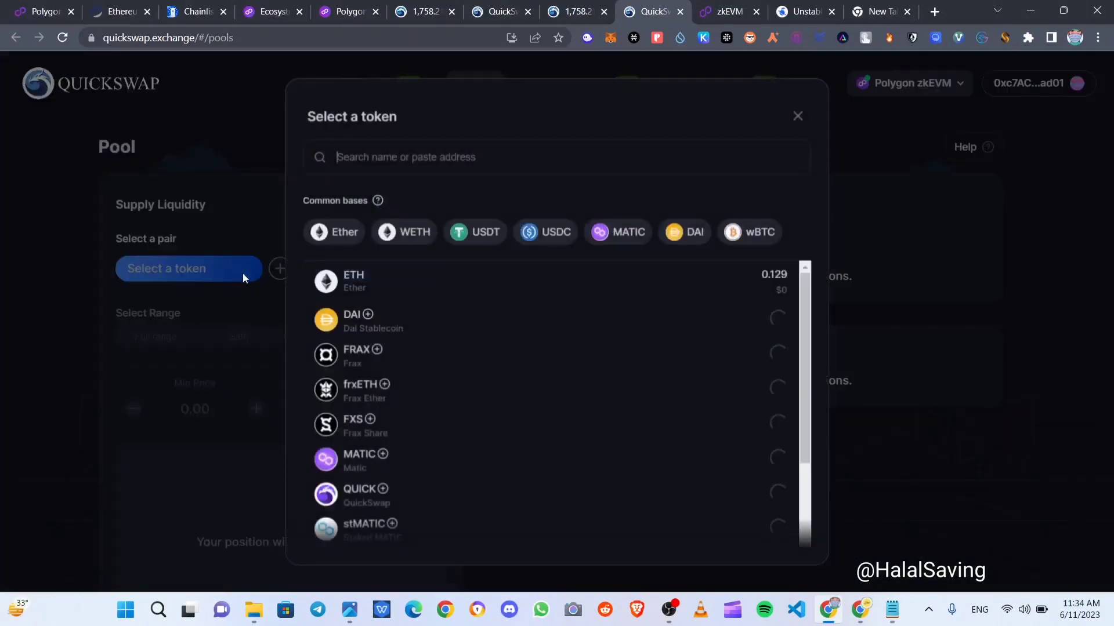
left_click(368, 293)
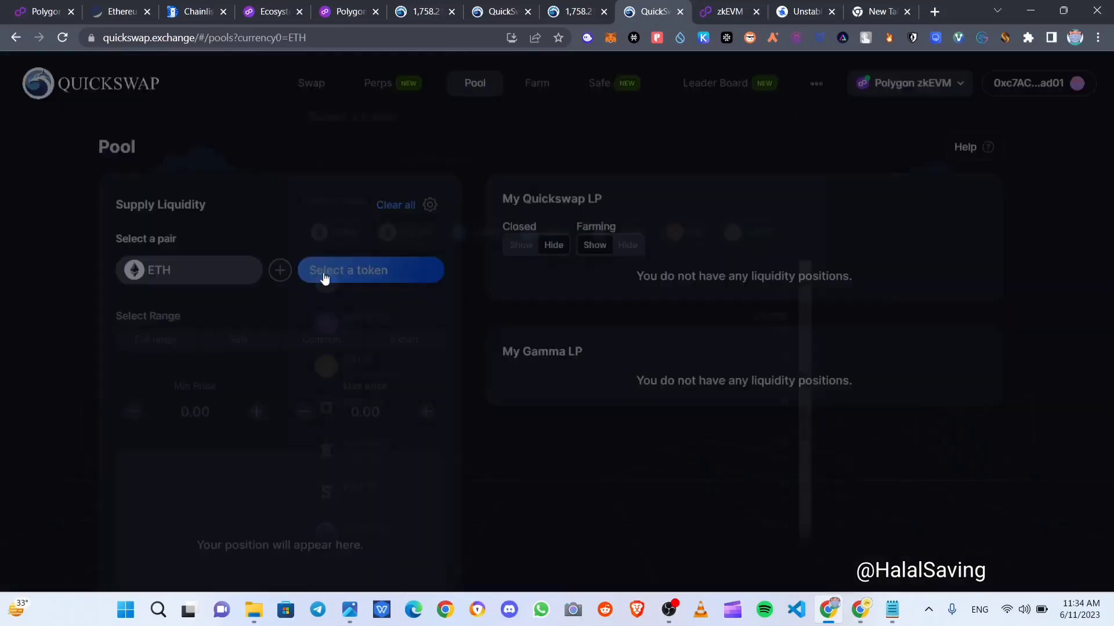
left_click(325, 278)
left_click(395, 325)
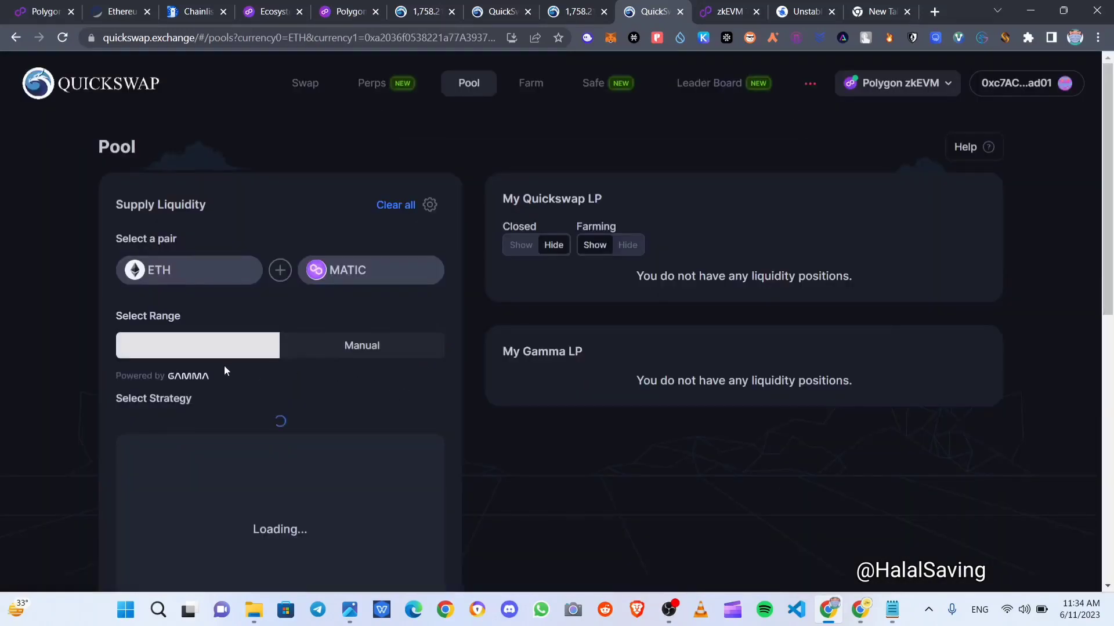
Set the MATIC deposit amount to 27, request the WETH approval and continue past the Revoke.cash allowance check.
scroll(208, 331, "down", 6)
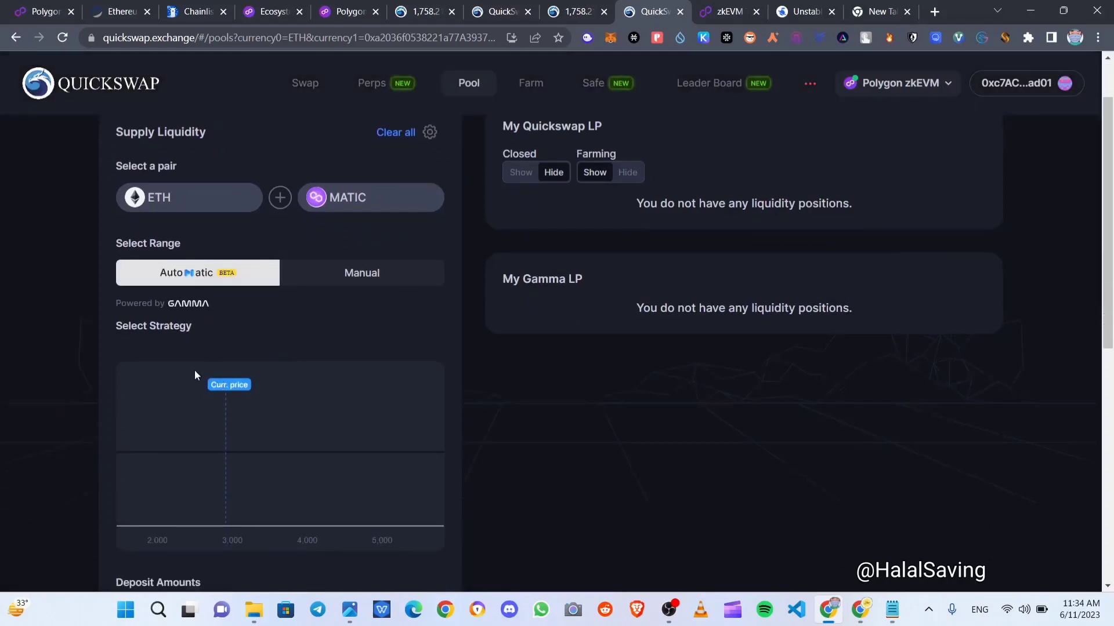
scroll(221, 389, "up", 4)
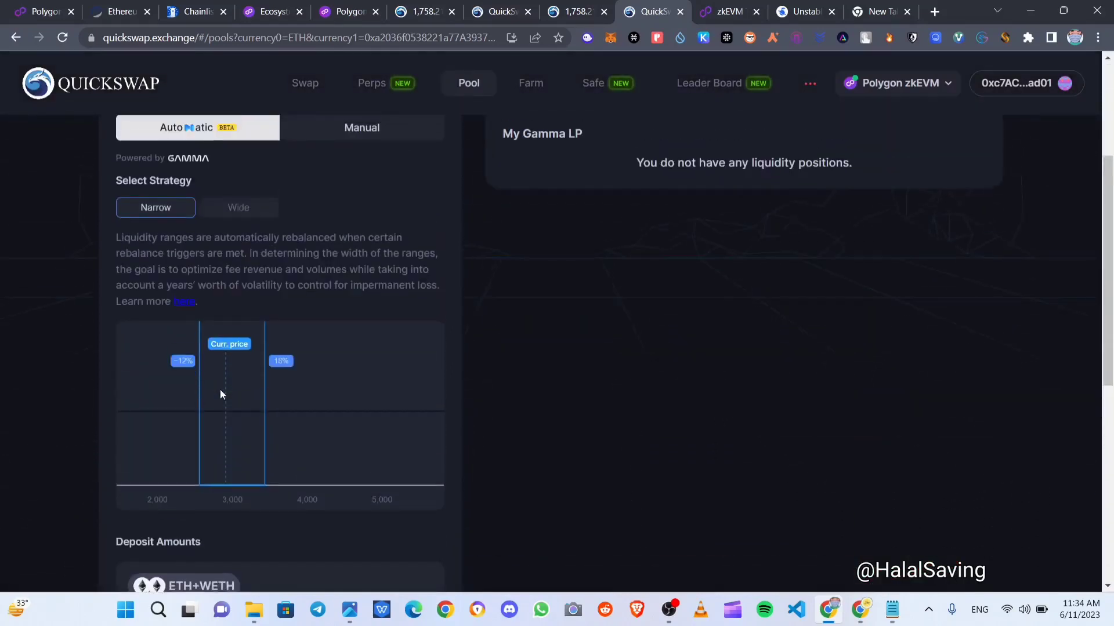
scroll(221, 400, "down", 2)
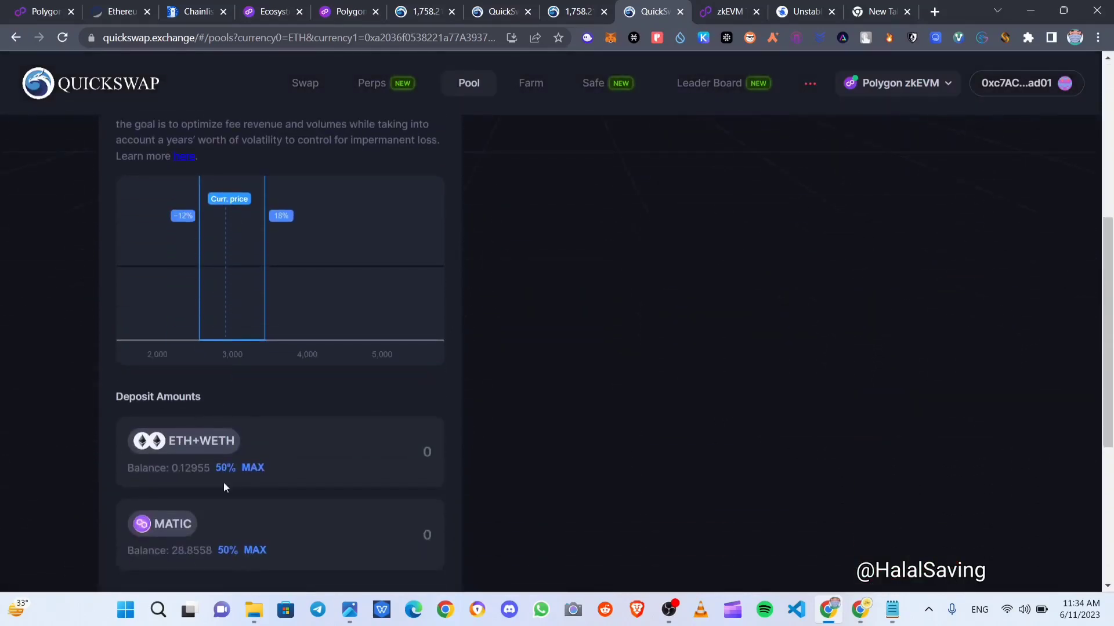
left_click(254, 551)
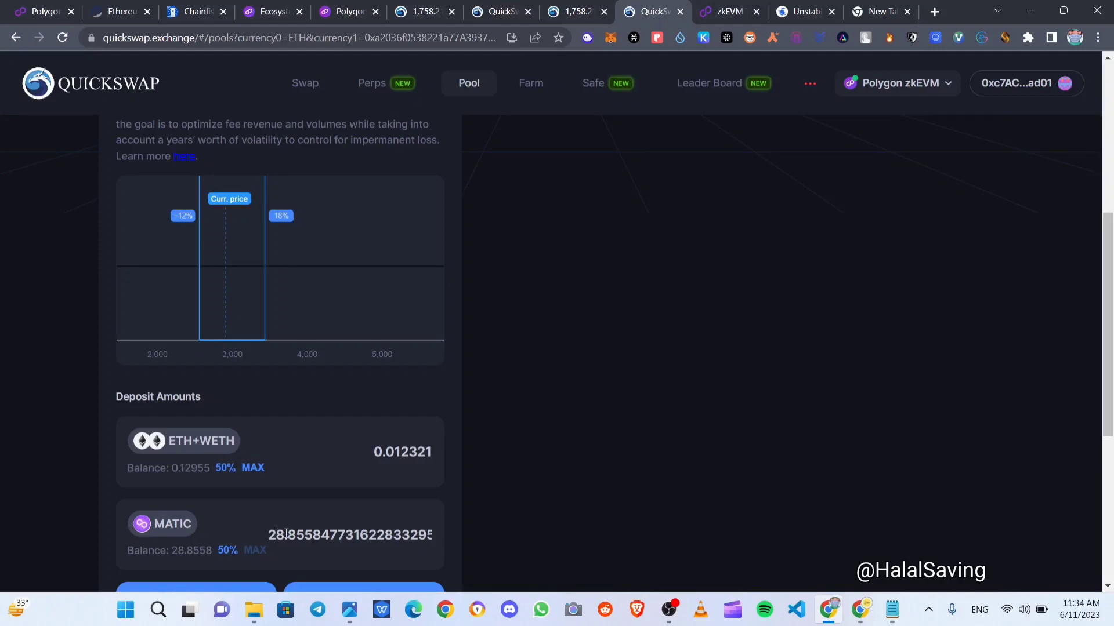
left_click_drag(286, 534, 492, 547)
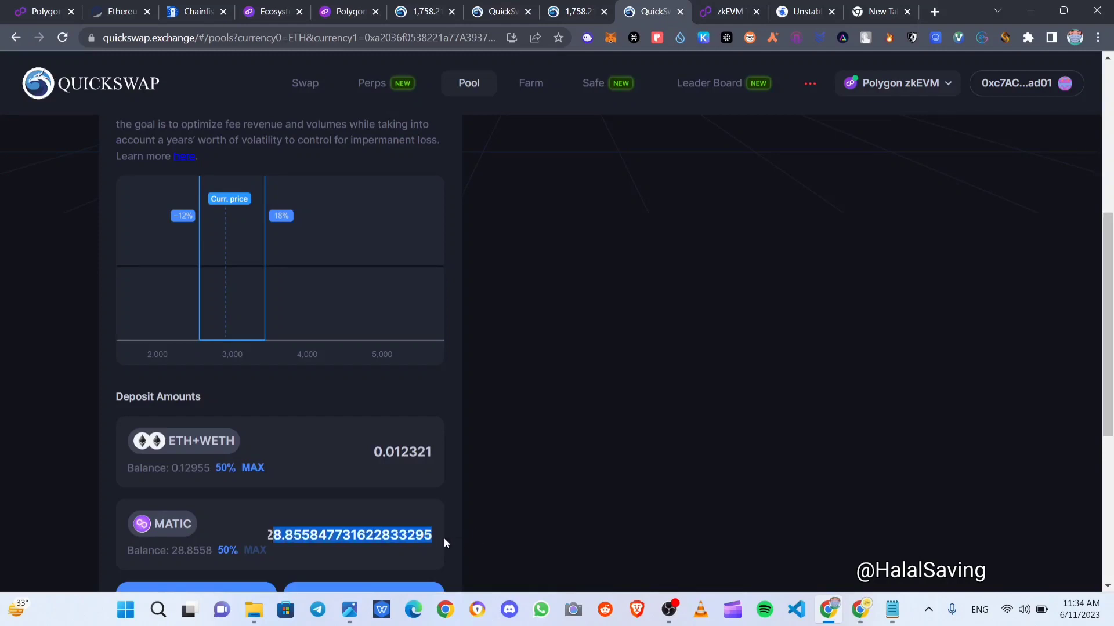
type("7")
scroll(371, 521, "down", 2)
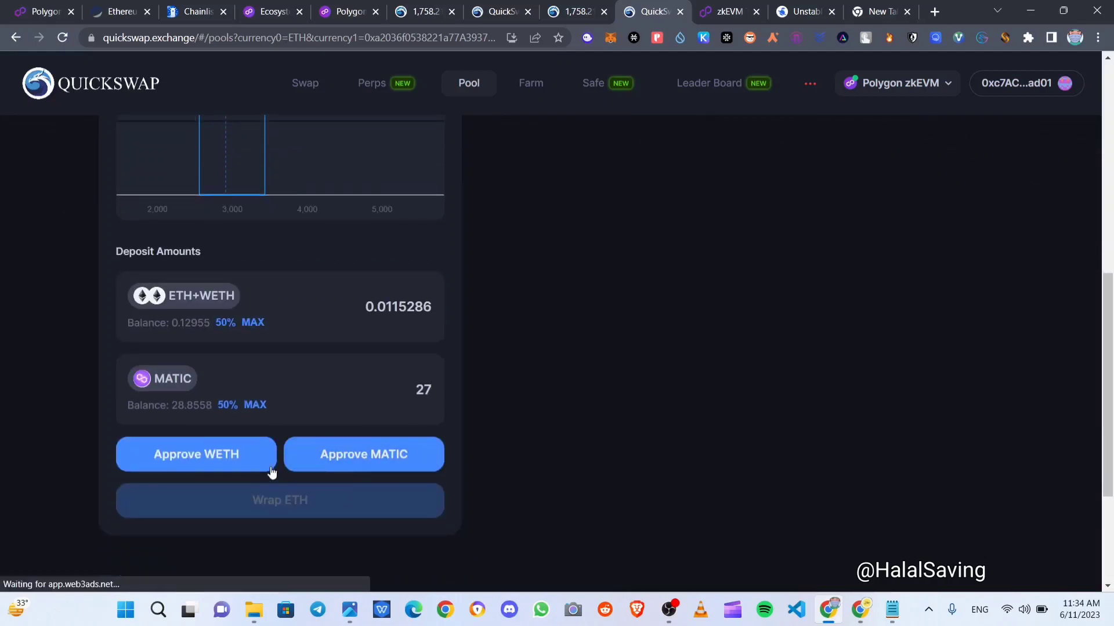
left_click(254, 458)
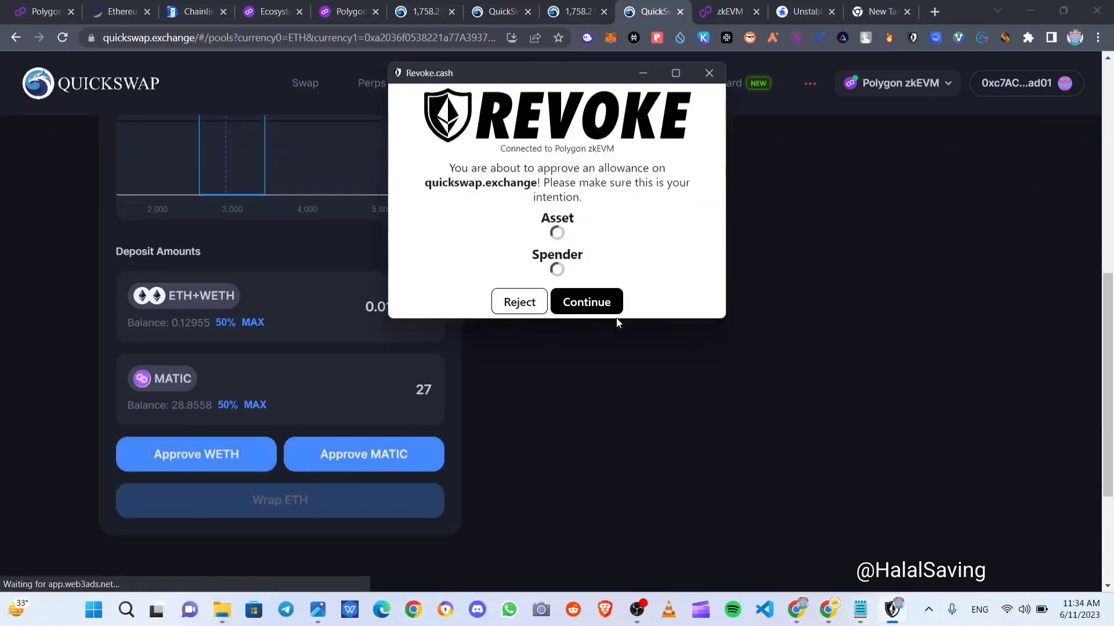
left_click(611, 302)
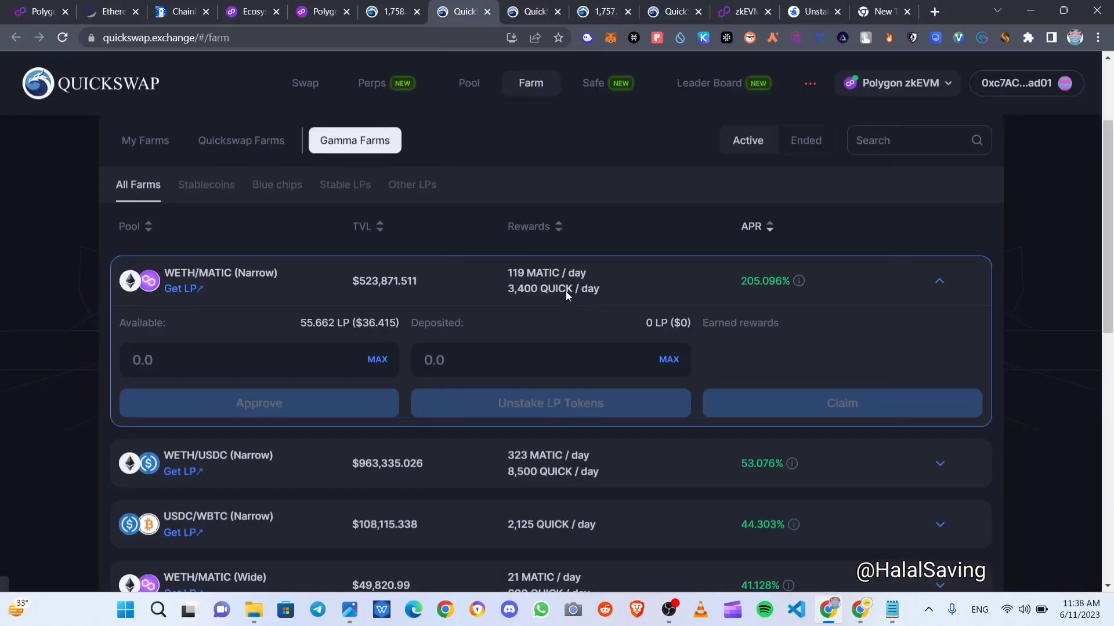
Approve the maximum available LP amount for the WETH/MATIC (Narrow) Gamma farm, using the maximum spending cap in MetaMask.
left_click(377, 360)
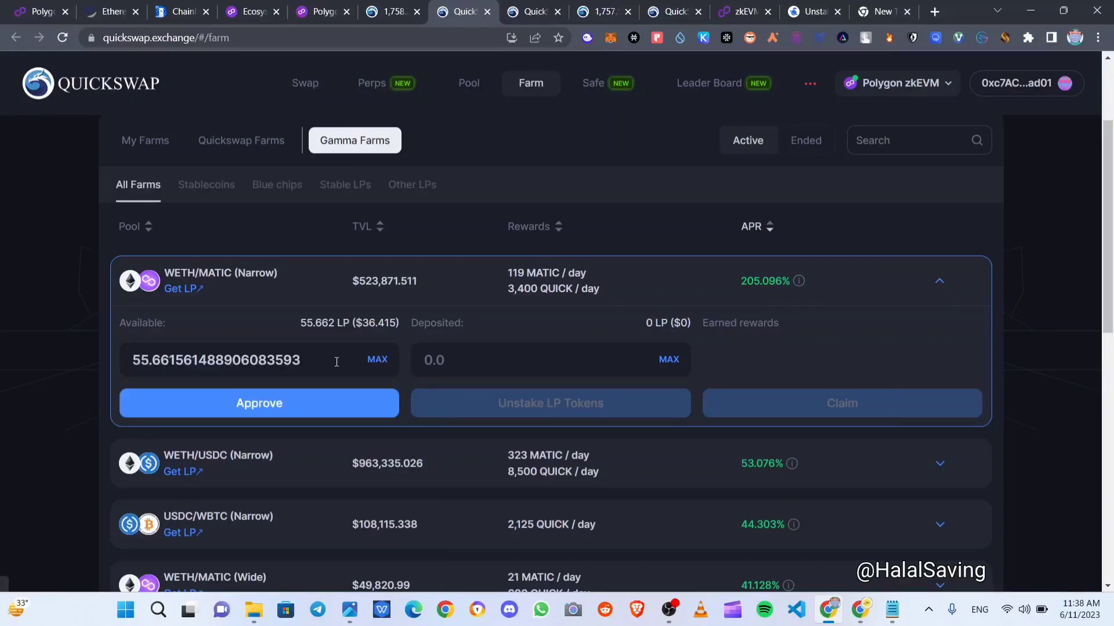
left_click(254, 404)
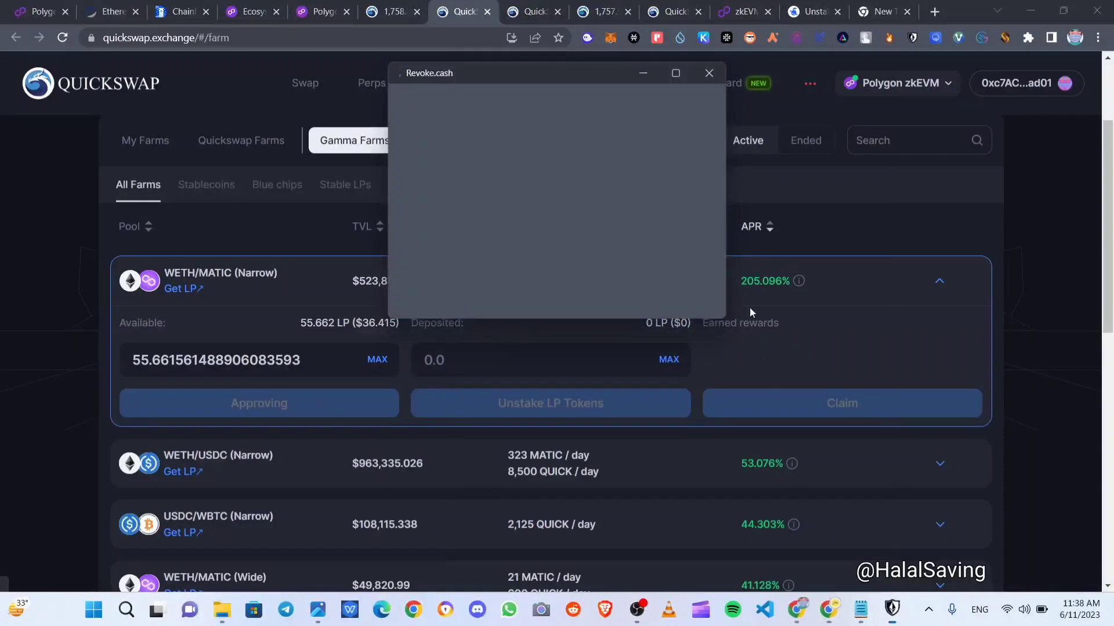
left_click(607, 298)
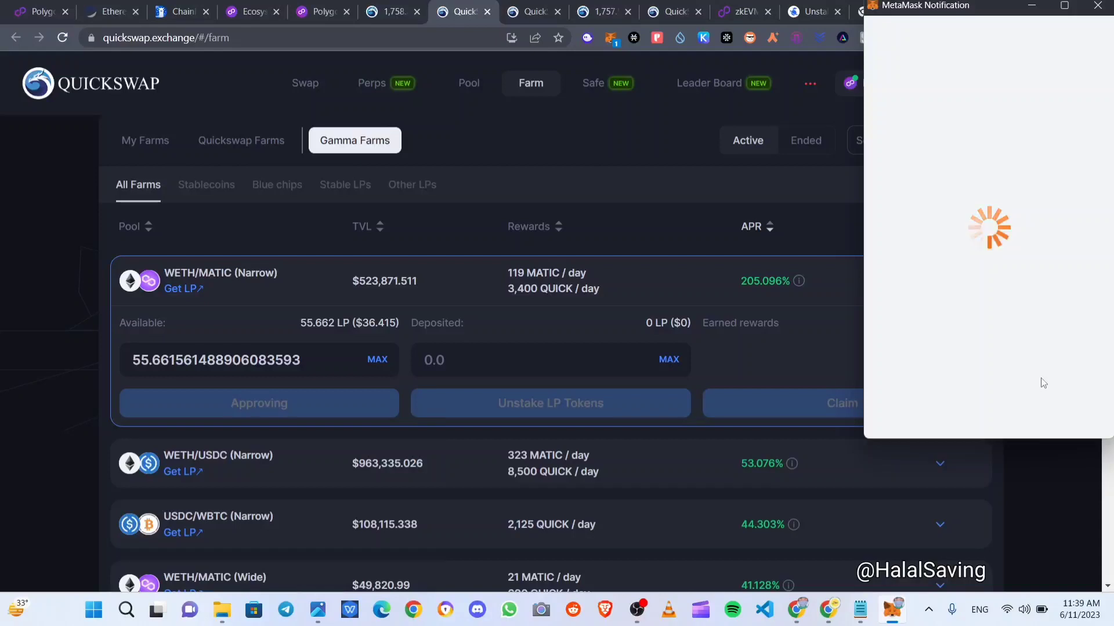
left_click(1050, 338)
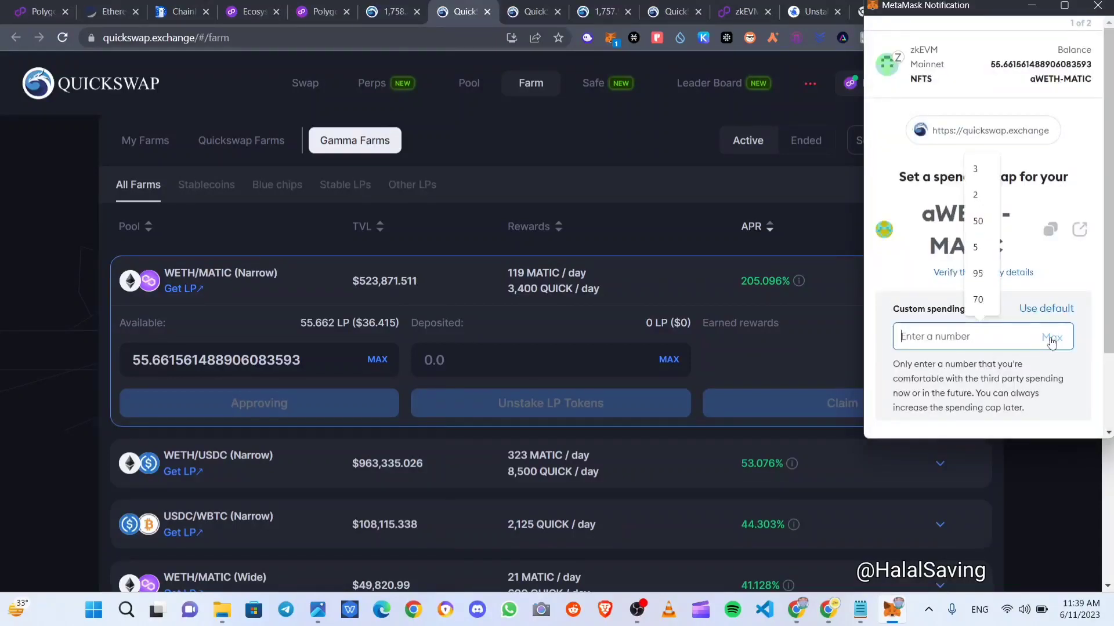
scroll(1048, 342, "down", 3)
left_click(1035, 410)
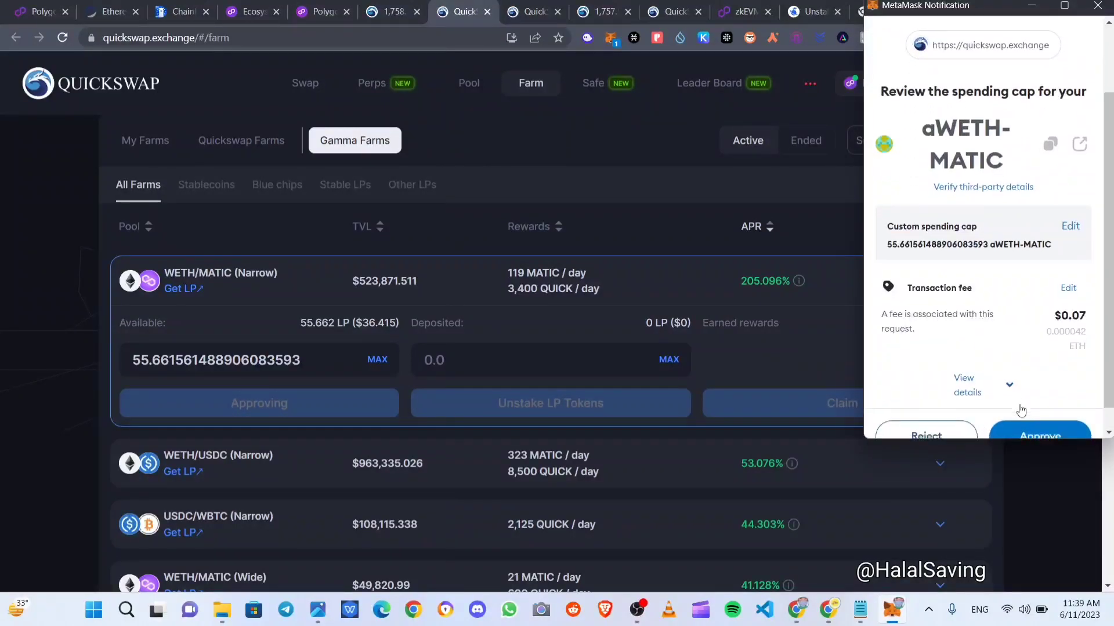
left_click(1035, 410)
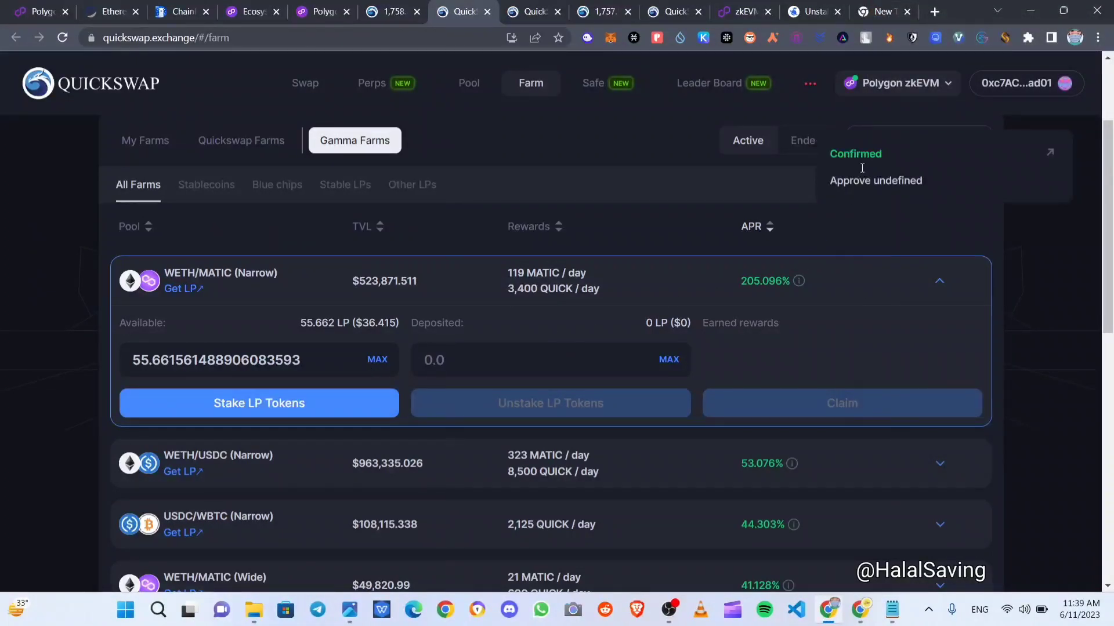
Stake the LP tokens in the WETH/MATIC (Narrow) farm, confirm the deposit in MetaMask and collapse the farm's details.
left_click(339, 400)
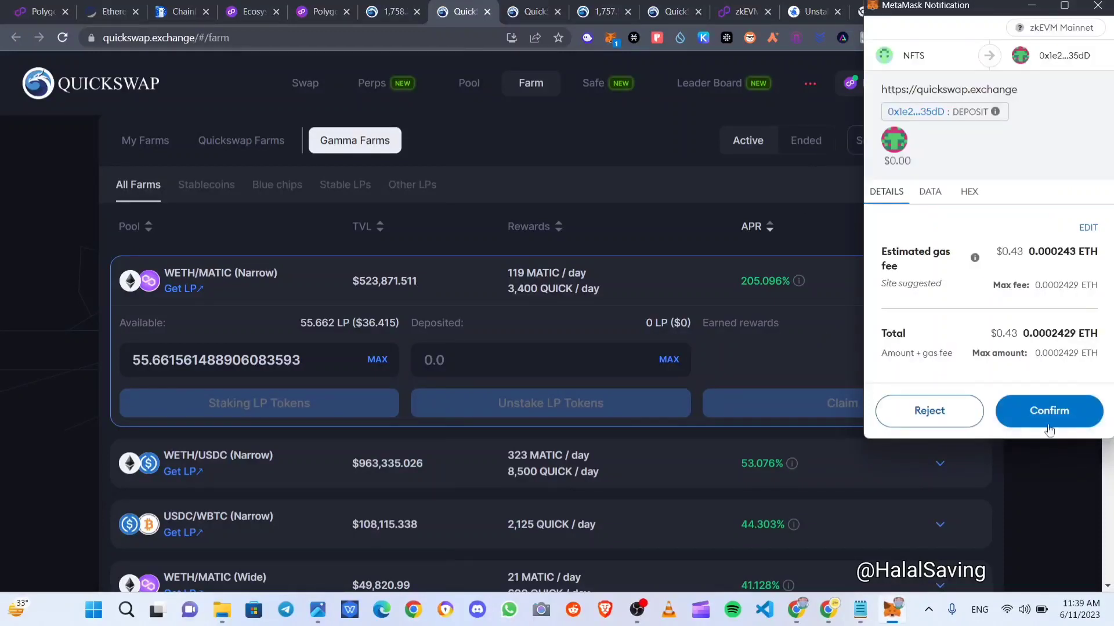
left_click(1048, 426)
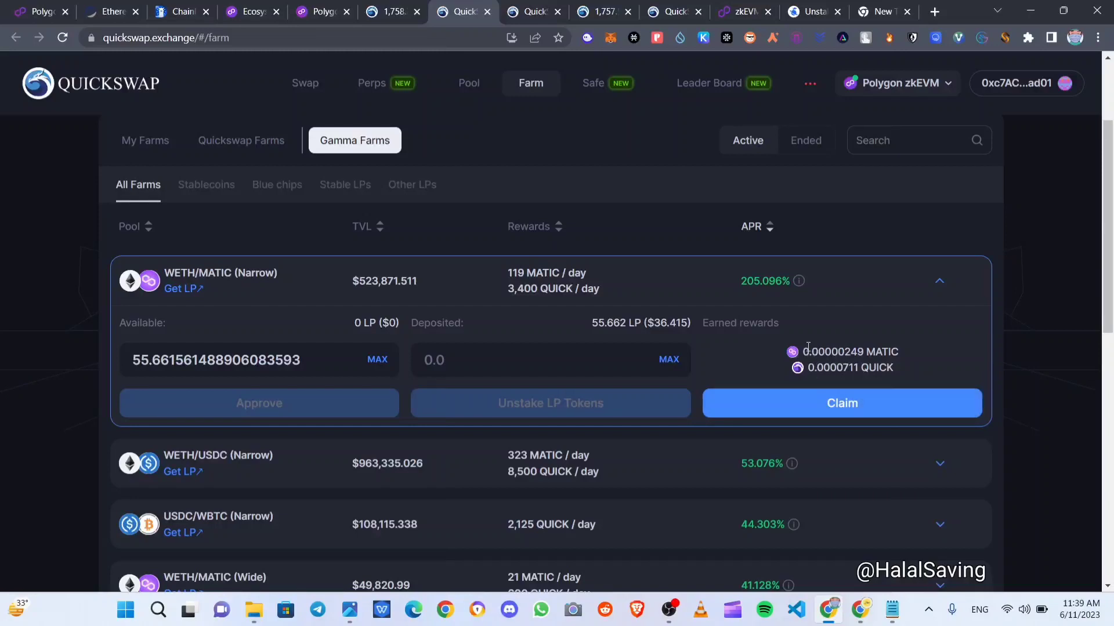
left_click(938, 287)
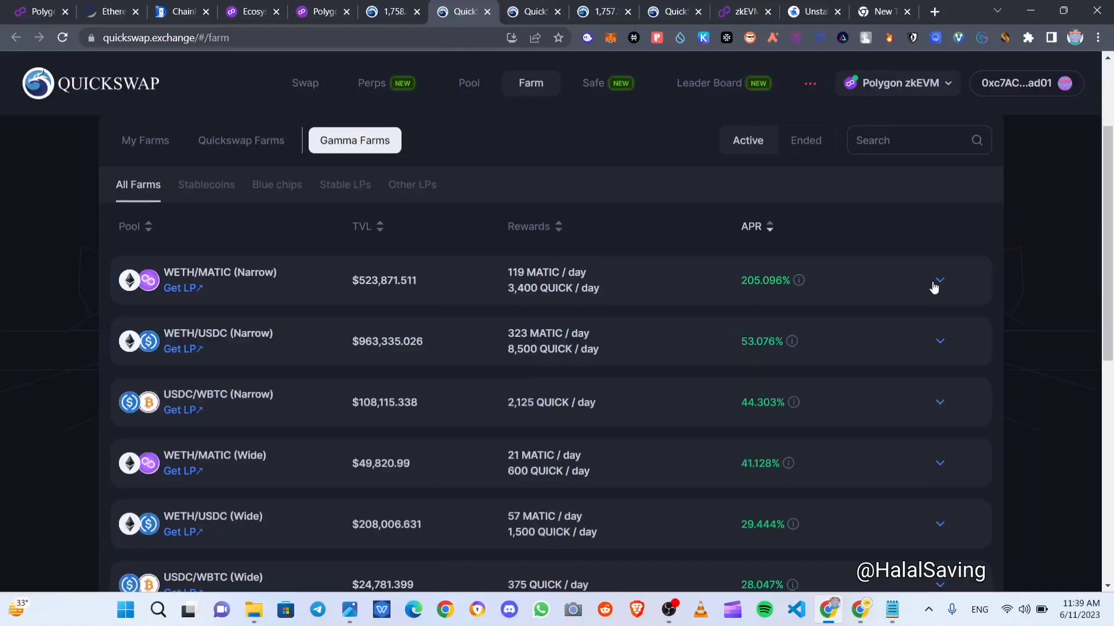
Open QuickSwap's Safe page and return to the Farm page.
scroll(754, 290, "up", 2)
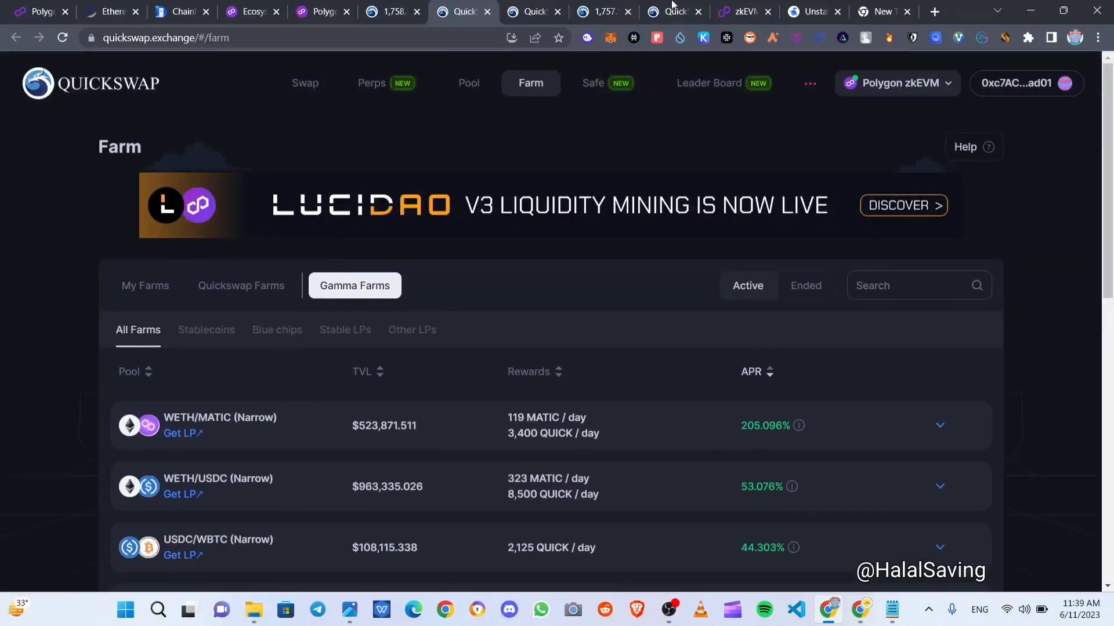
left_click(590, 84)
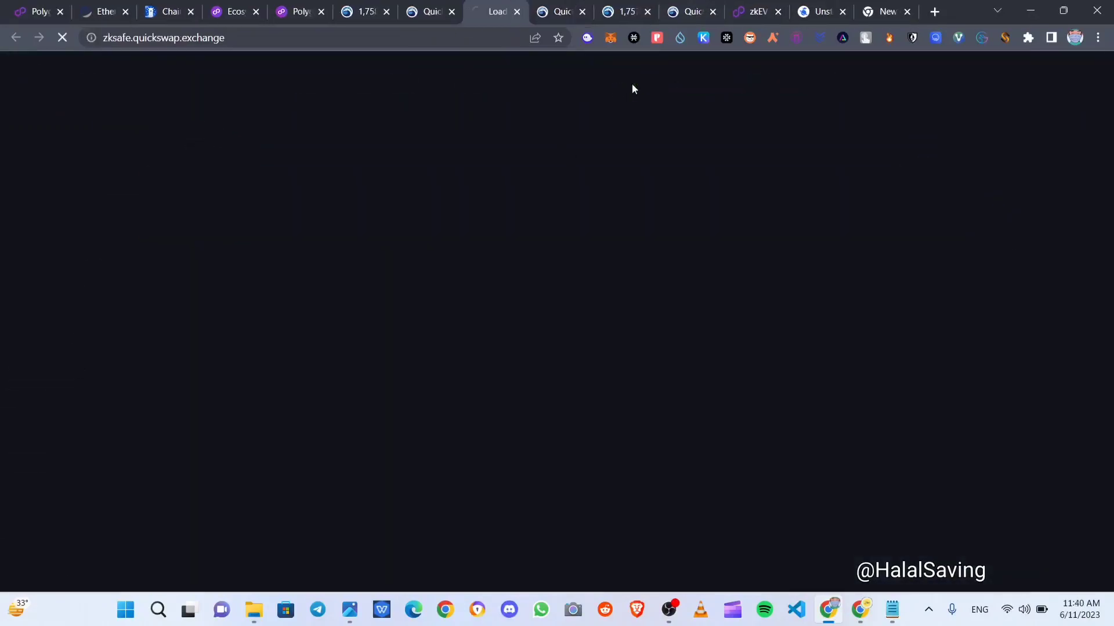
left_click(445, 5)
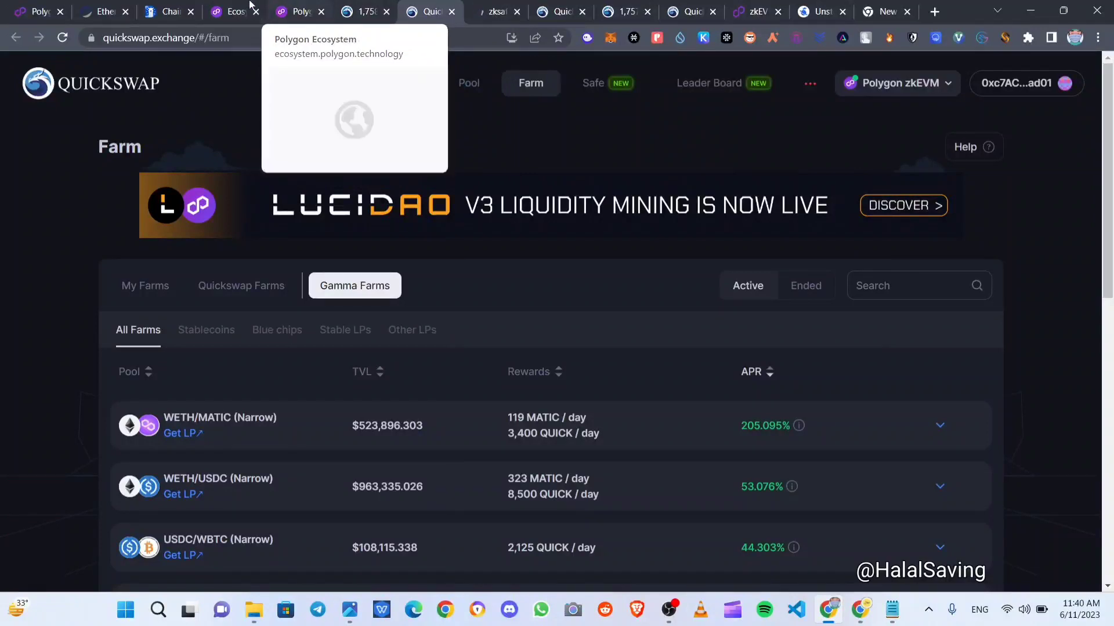
In the zkEVM dApps directory, replace the DEX filter with NFT Marketplace, and switch to the NFT category alone.
left_click(315, 4)
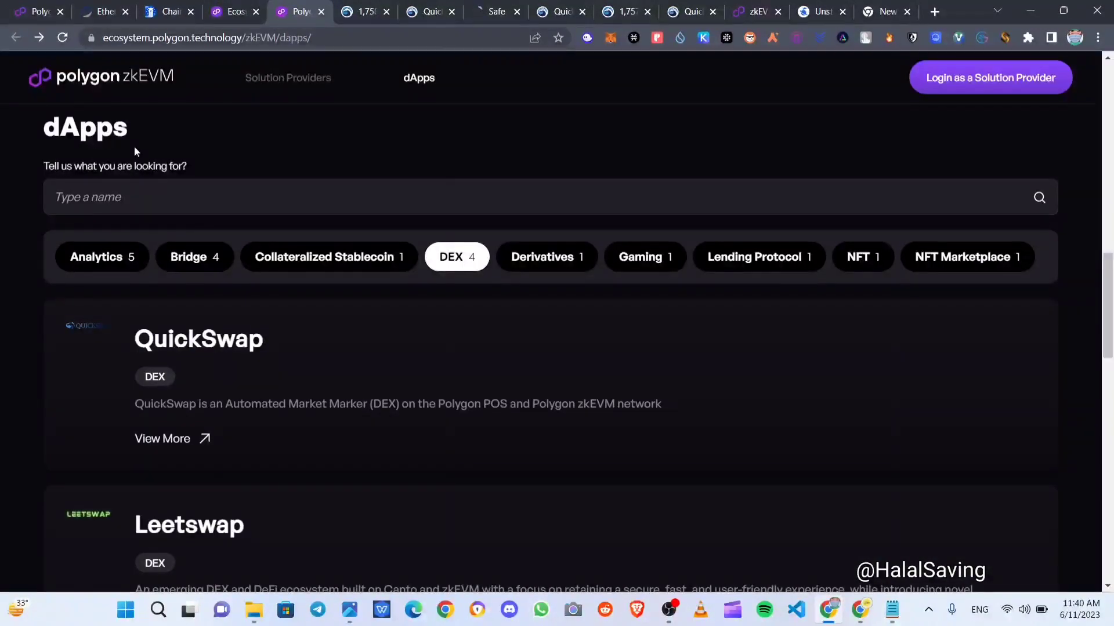
left_click(432, 265)
left_click(935, 268)
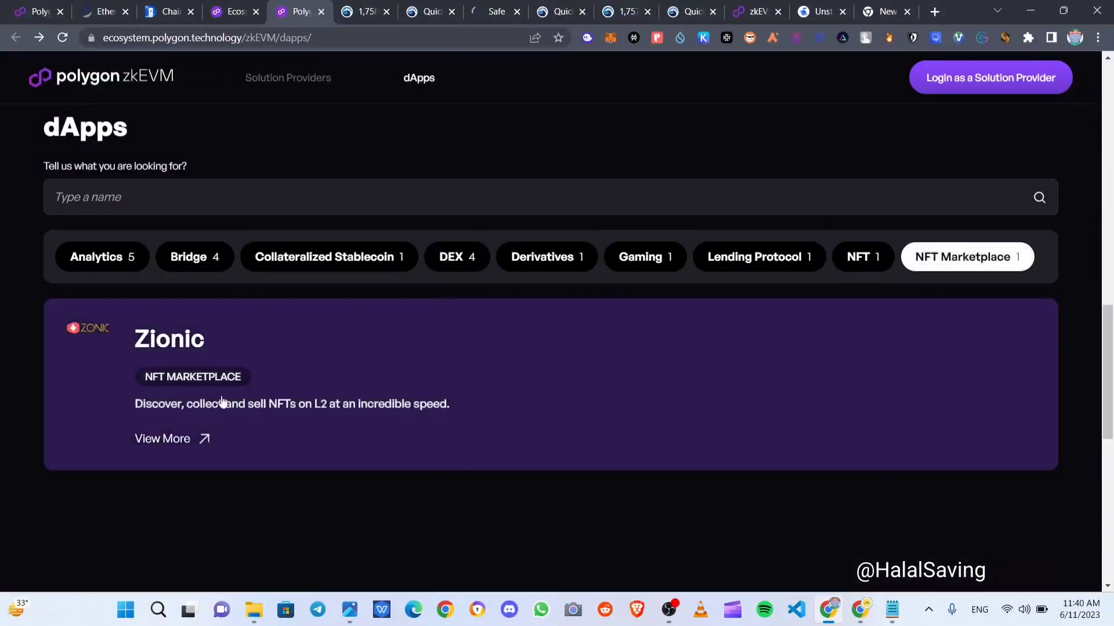
left_click(864, 259)
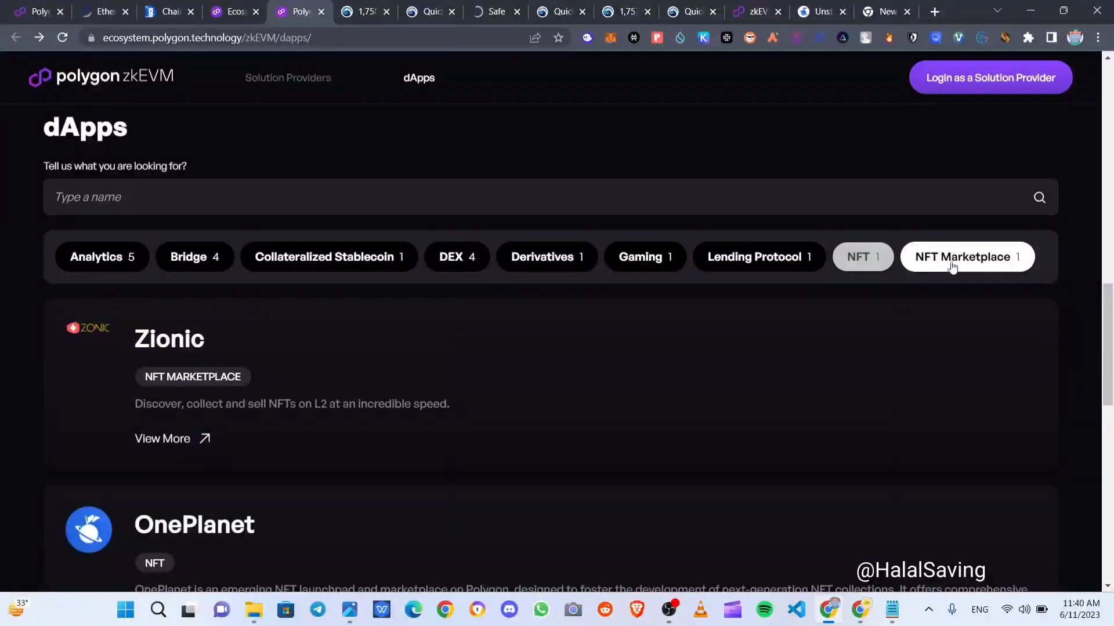
left_click(952, 263)
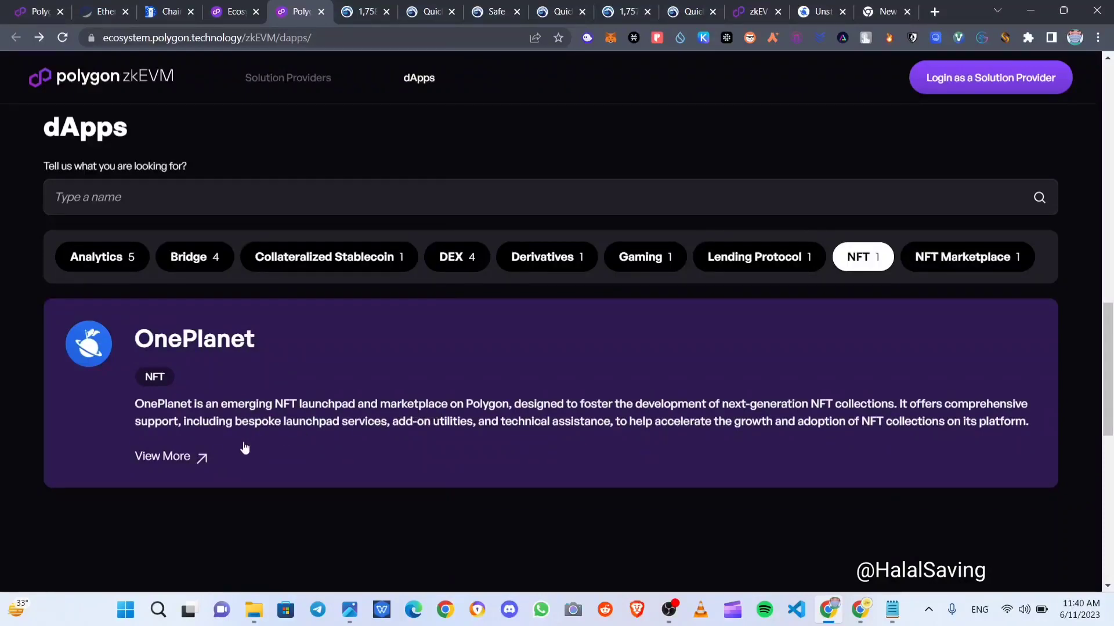
Switch to the Unstables: Aliens collection on OnePlanet and connect the MetaMask wallet.
left_click(802, 12)
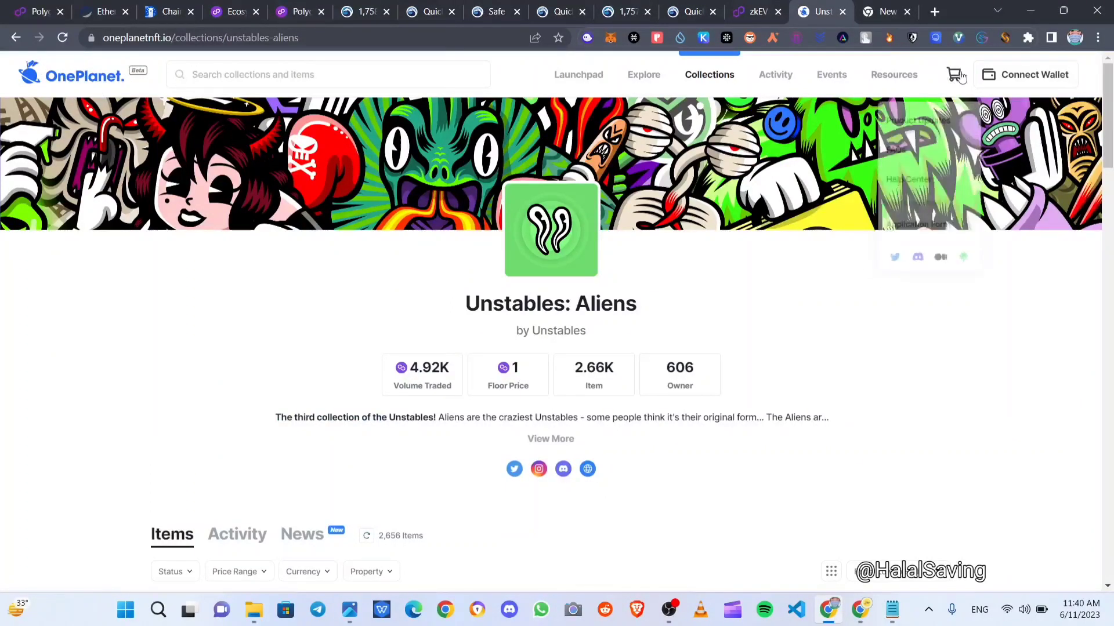
left_click(1017, 76)
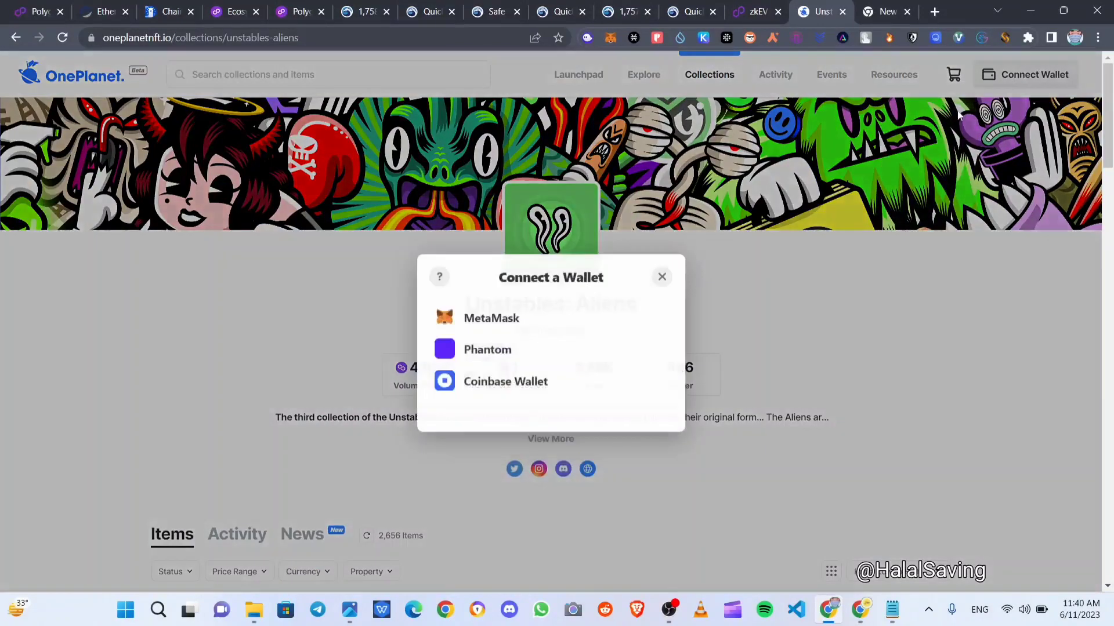
left_click(510, 298)
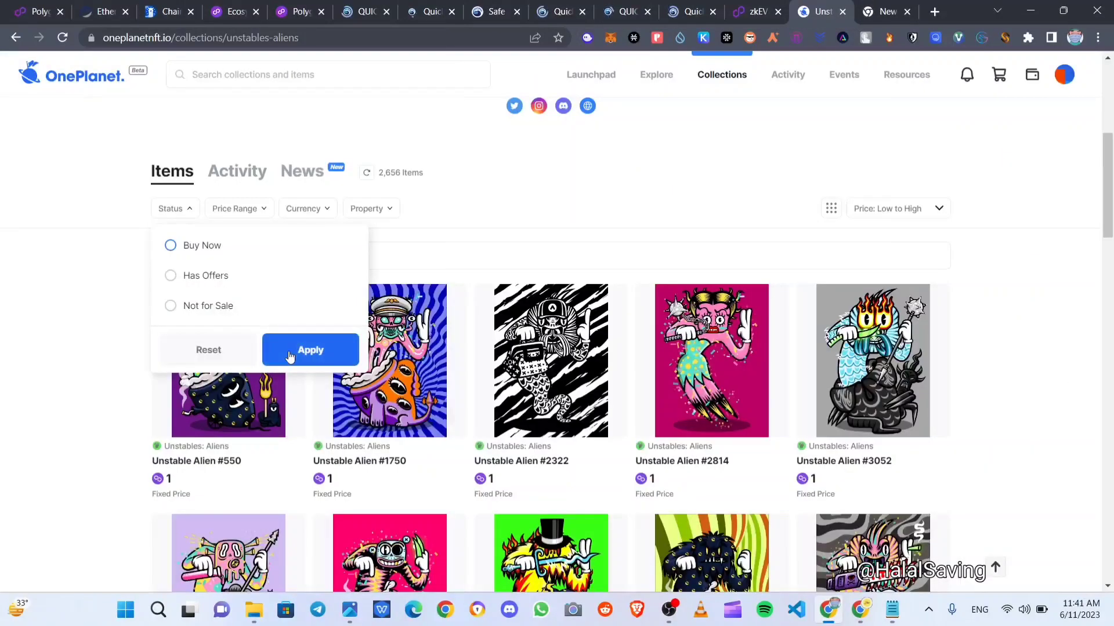
Filter the Unstables: Aliens items by the Buy Now status and open Unstable Alien #550.
left_click(170, 245)
left_click(290, 355)
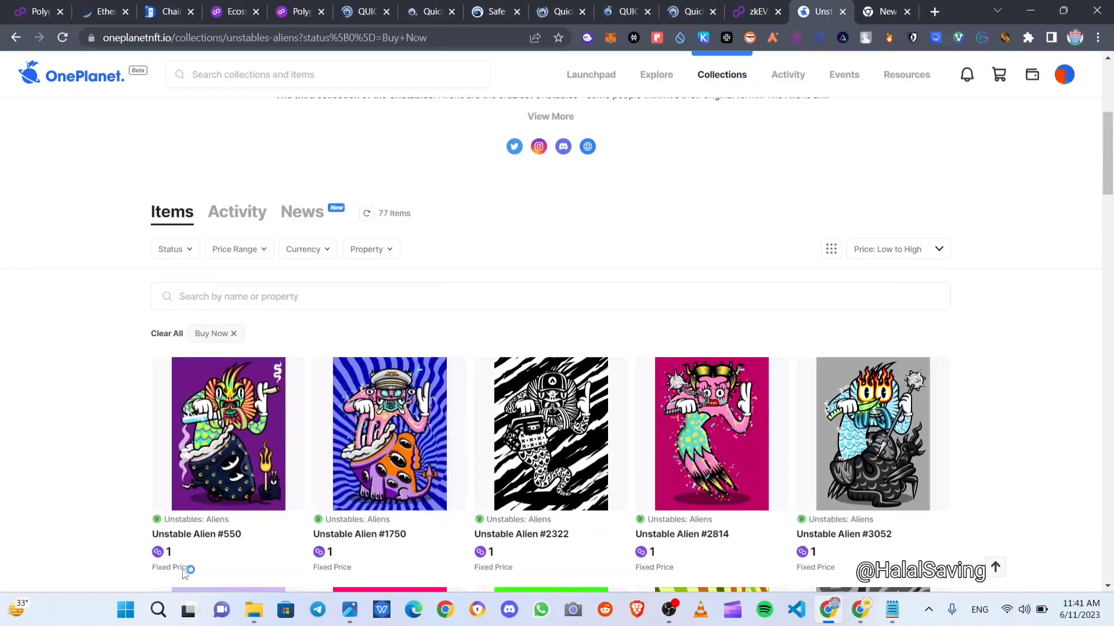
left_click(210, 494)
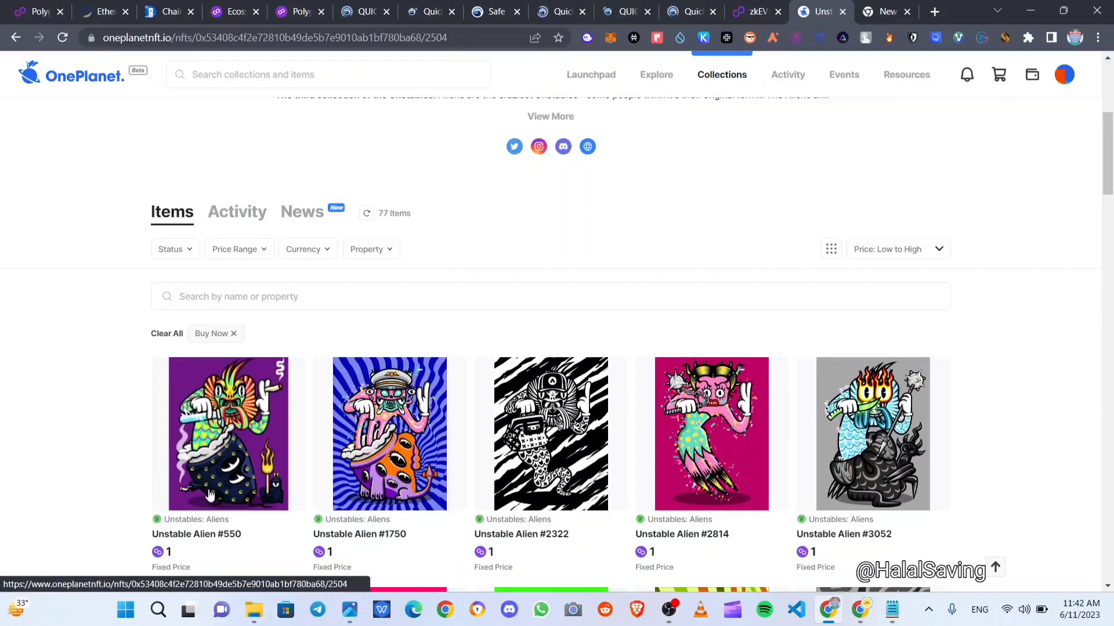
left_click(210, 495)
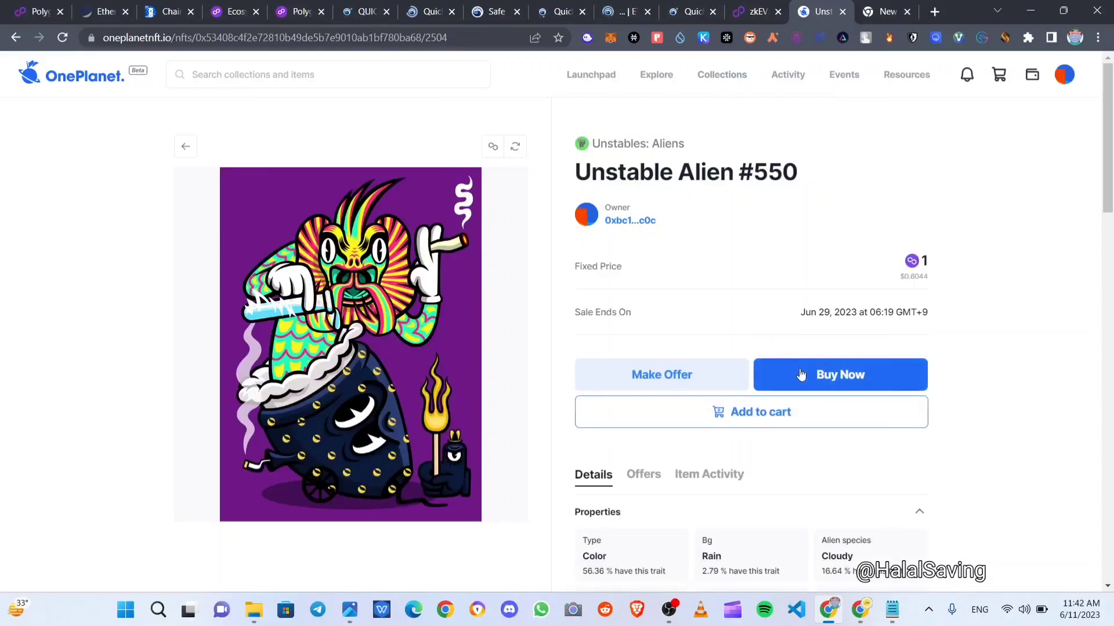
Buy Unstable Alien #550 for 1 MATIC and approve the purchase transaction in MetaMask.
left_click(801, 374)
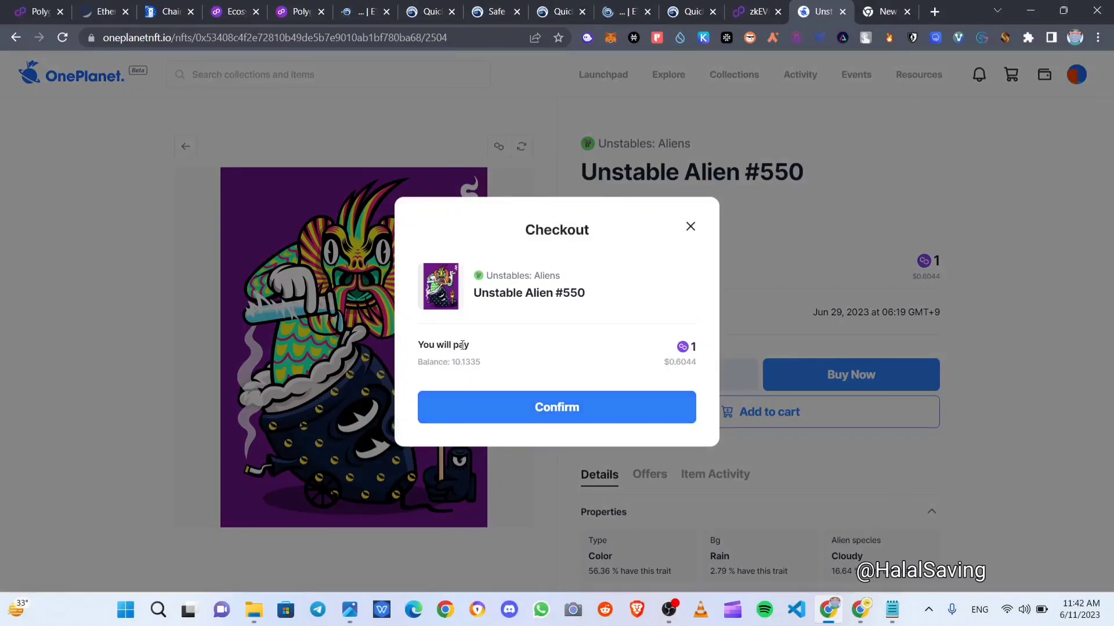
left_click(626, 402)
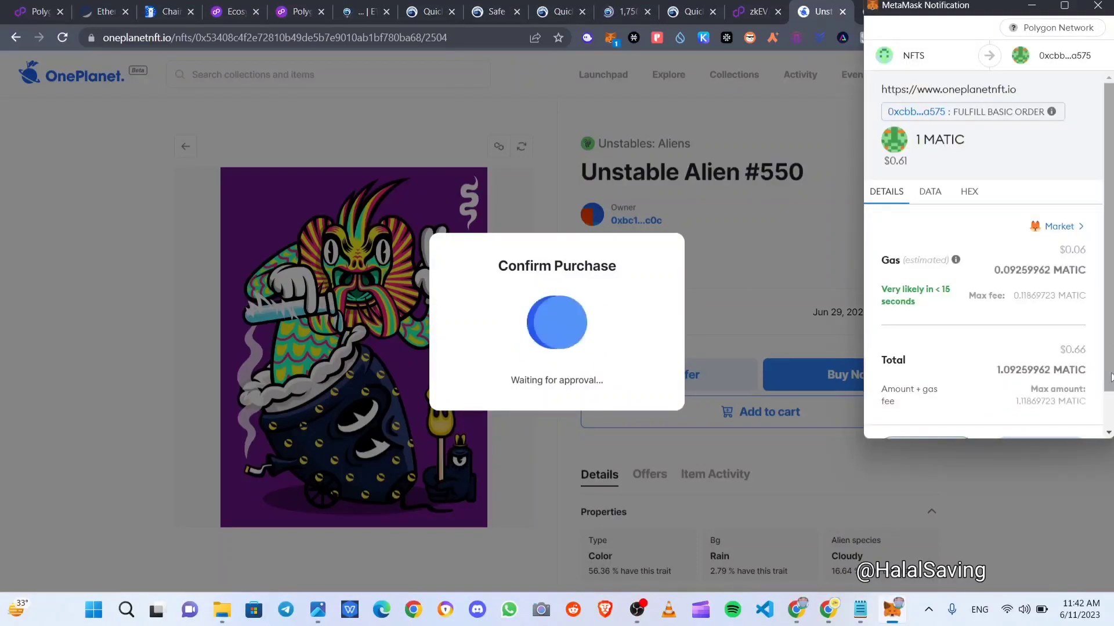
scroll(1032, 246, "down", 2)
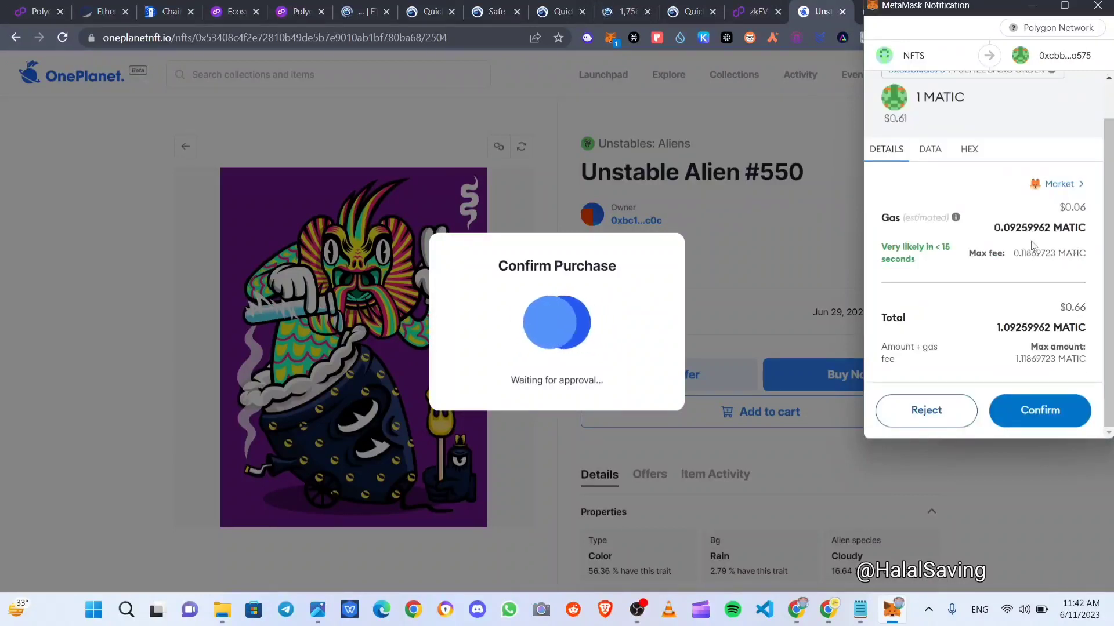
left_click(1045, 414)
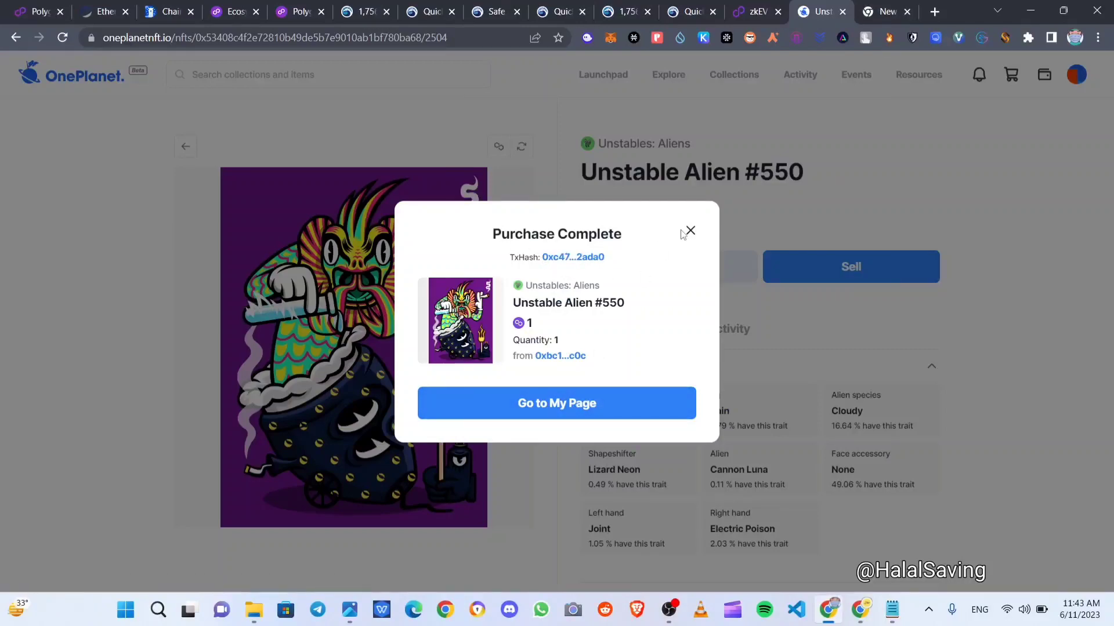
Go to the account's own page, look through its collected NFTs, and return to the Polygon zkEVM dApps directory.
left_click(613, 403)
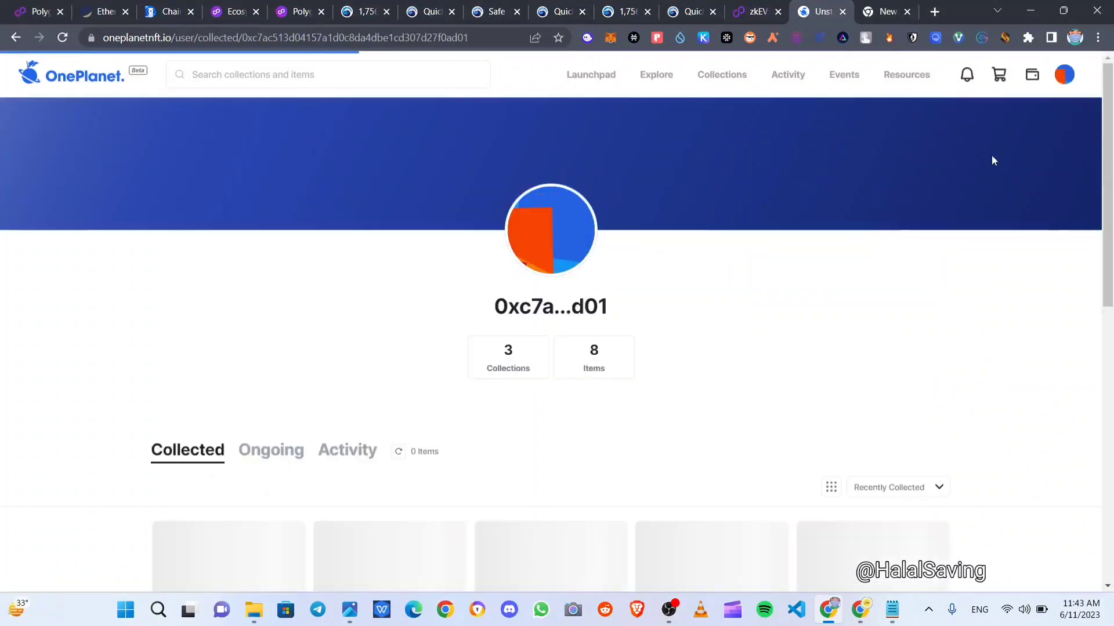
scroll(714, 273, "down", 5)
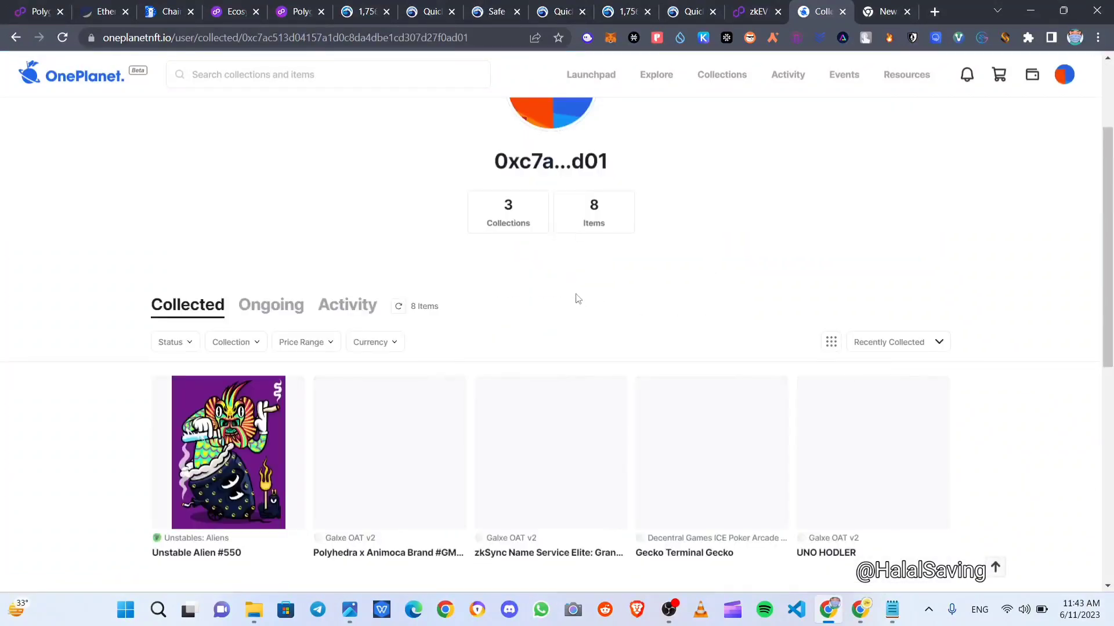
scroll(422, 261, "up", 1)
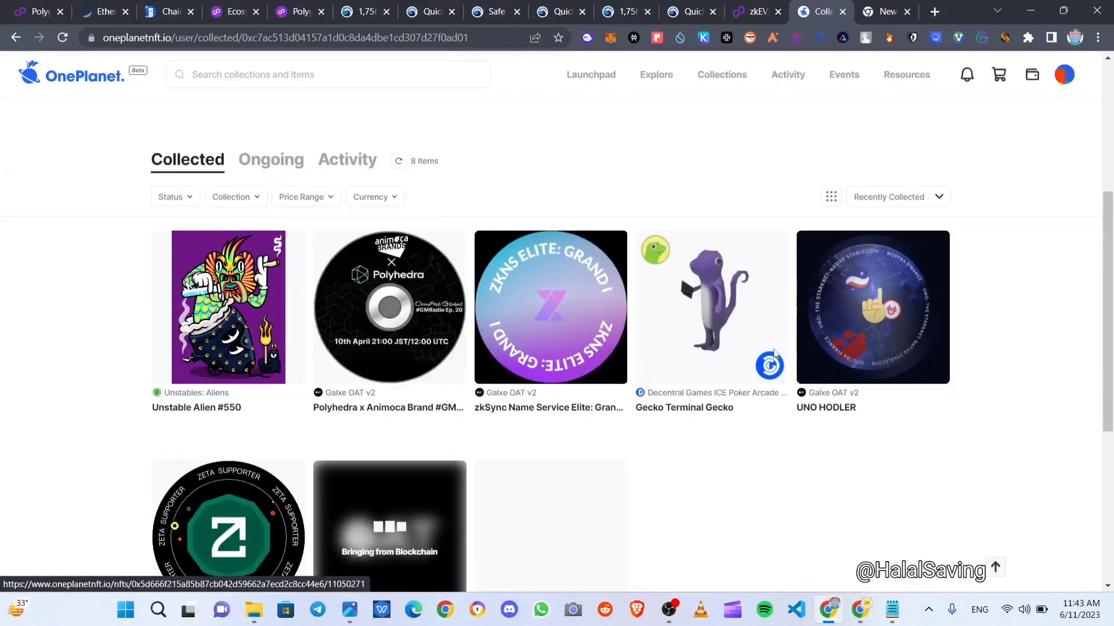
scroll(523, 427, "down", 1)
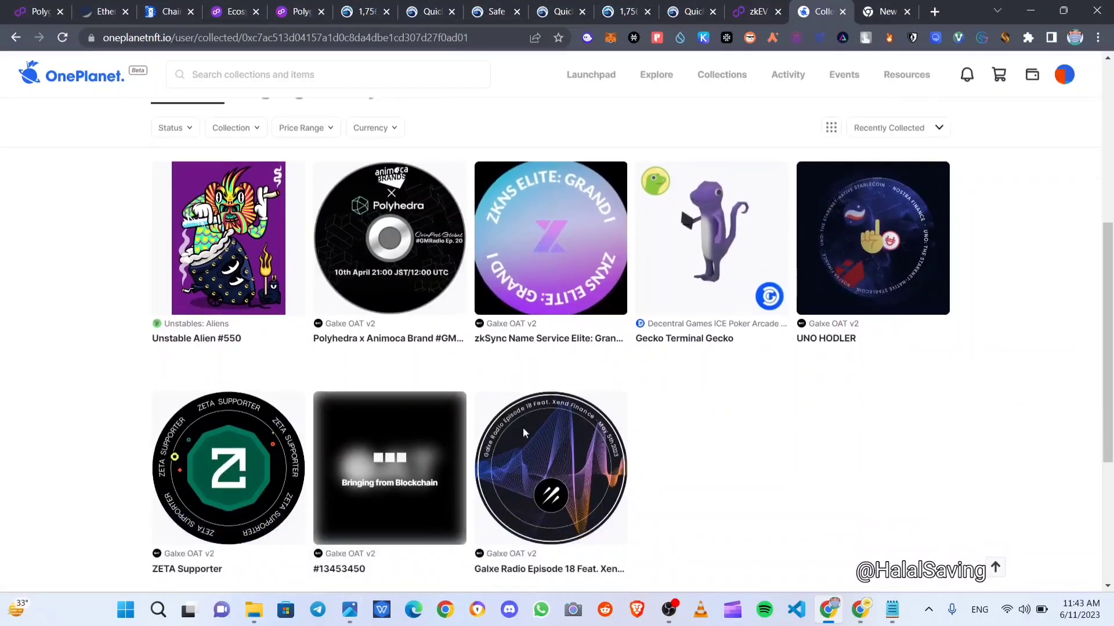
scroll(334, 474, "down", 3)
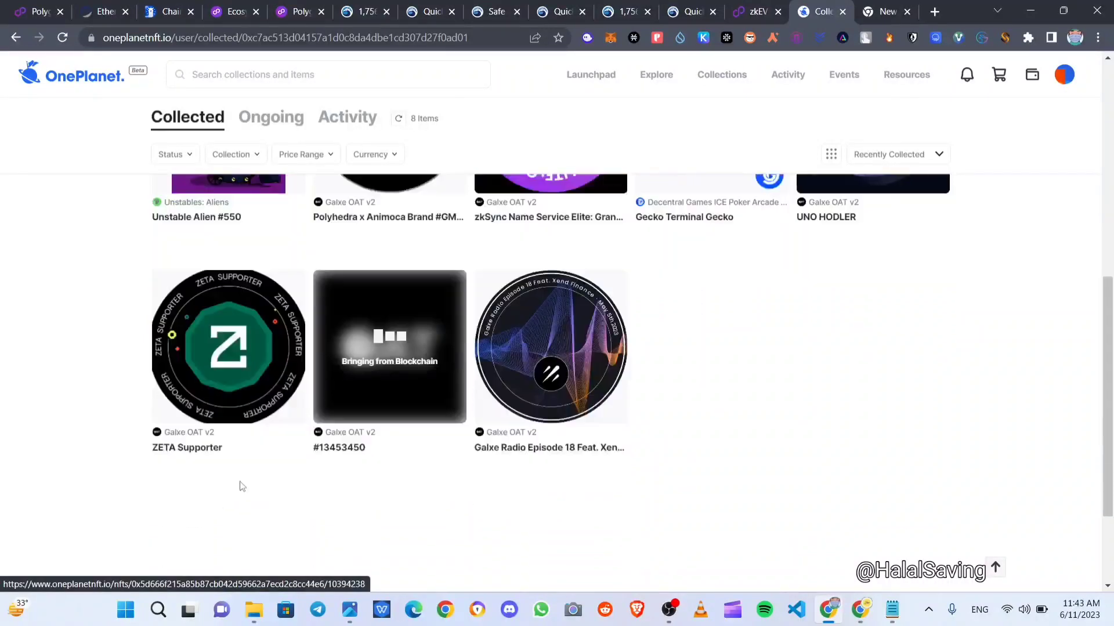
scroll(315, 462, "up", 5)
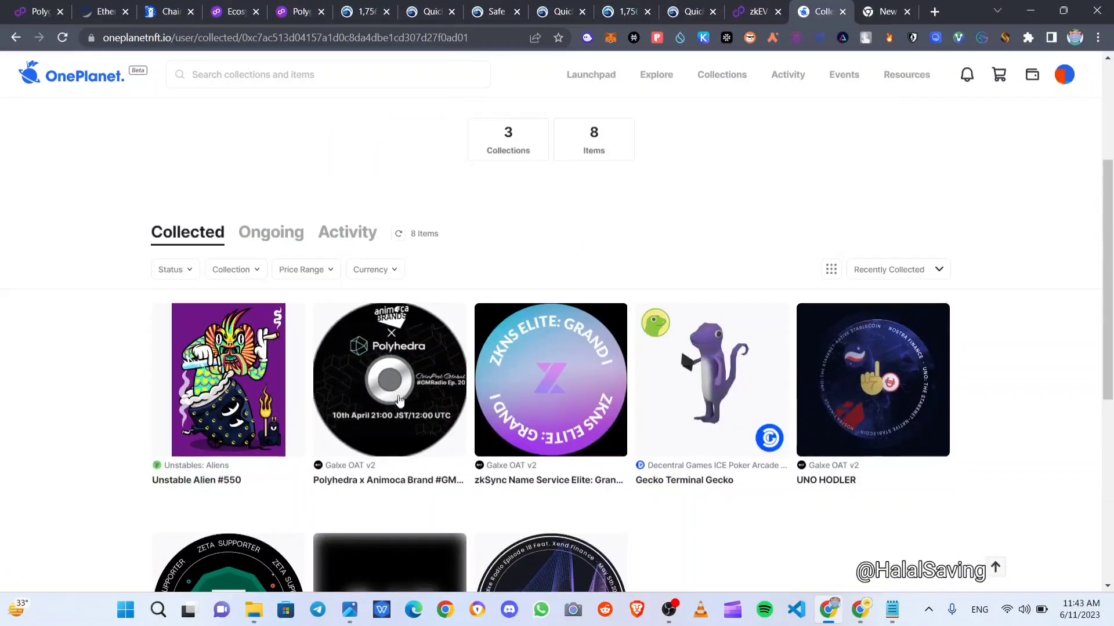
key("ctrl+5")
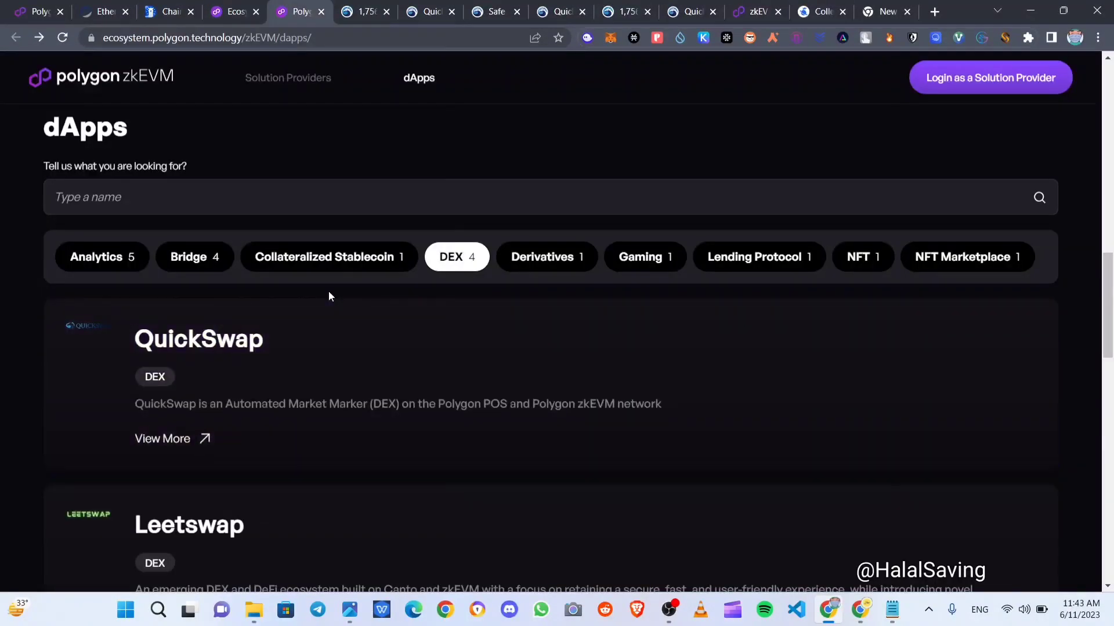